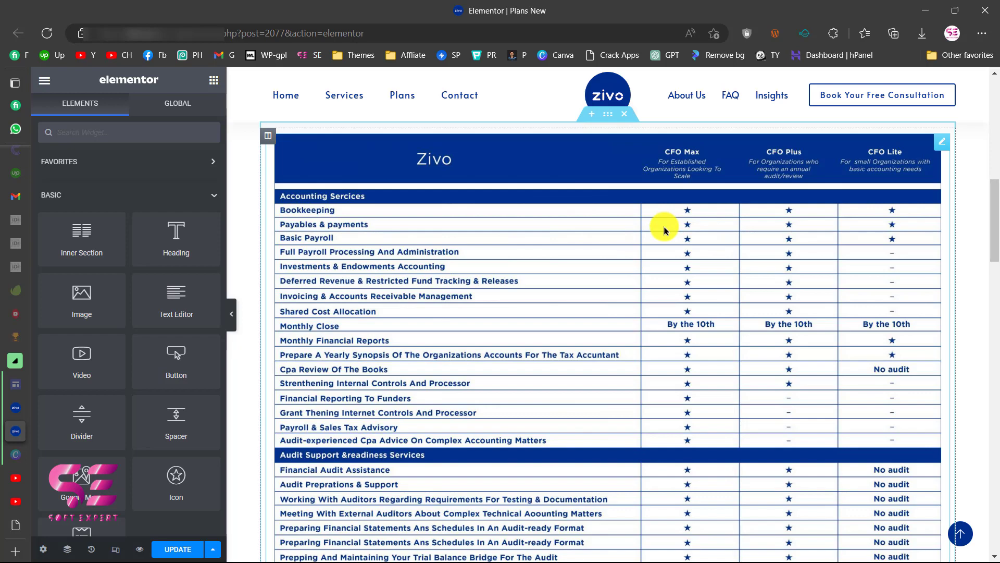
- Leave the Elementor widget panel and go to the Zivo site's WordPress Pages list
{"action": "scroll", "coordinate": [153, 333], "scroll_direction": "down", "scroll_amount": 10}
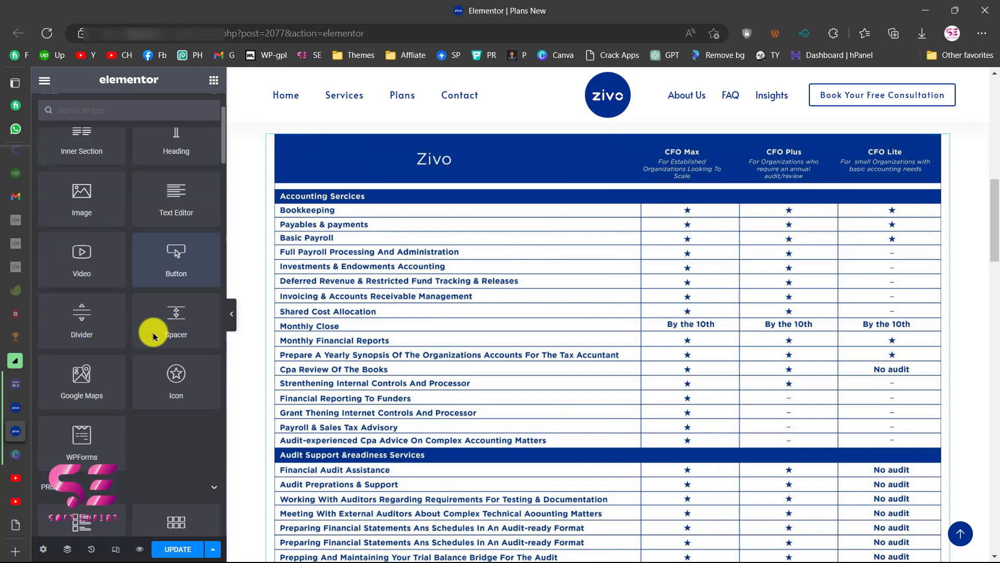
{"action": "scroll", "coordinate": [153, 333], "scroll_direction": "up", "scroll_amount": 1}
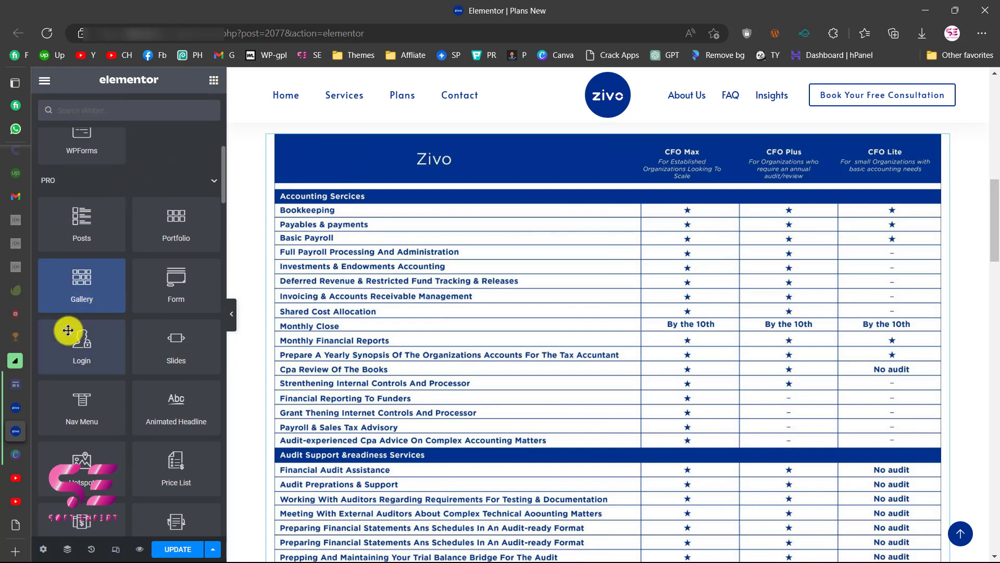
{"action": "left_click", "coordinate": [19, 412]}
{"action": "mouse_move", "coordinate": [89, 313]}
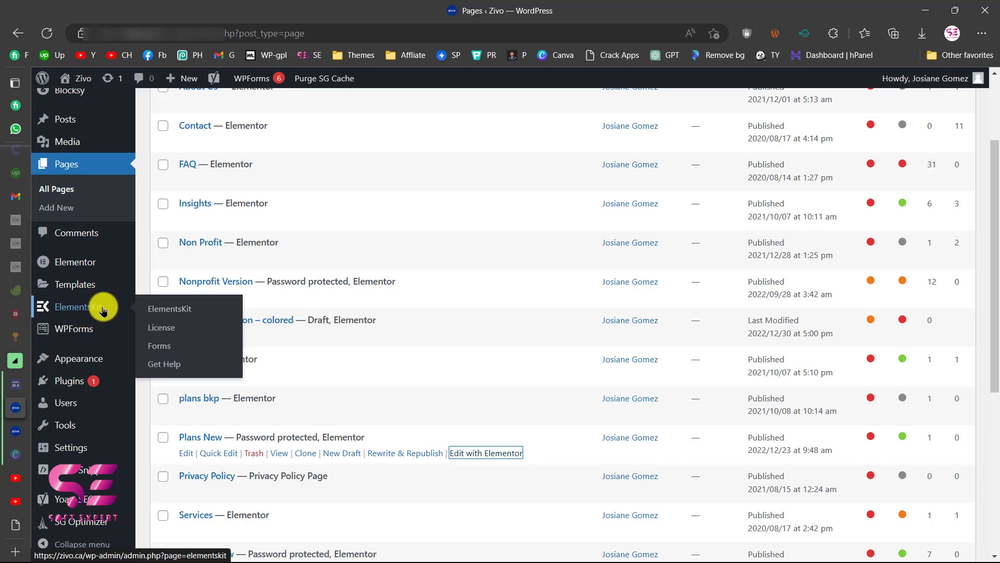
- Return to the Elementor editor for the Plans New page
{"action": "left_click", "coordinate": [16, 431]}
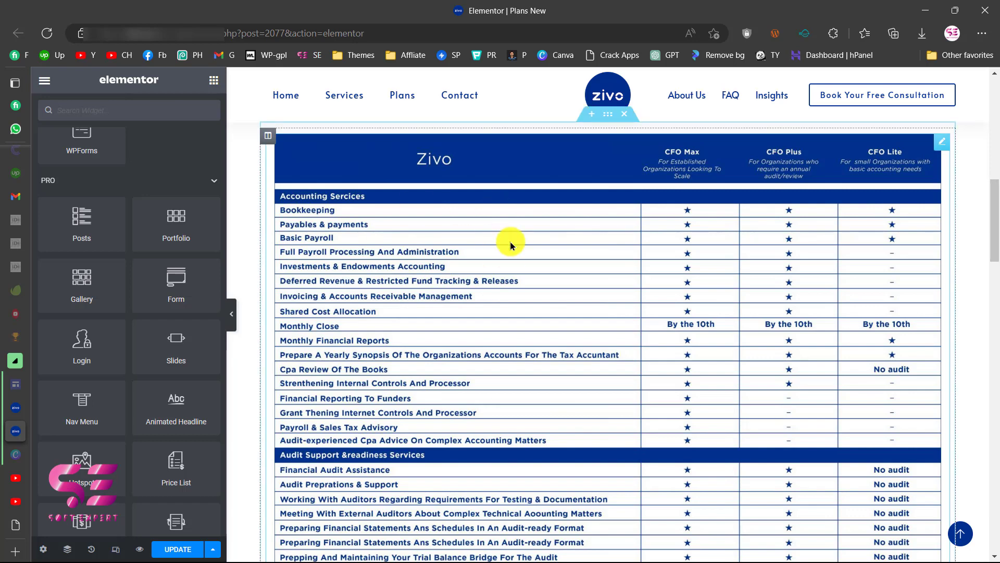
- Open the Zivo table widget's settings to review headers Zivo, CFO Max, CFO Plus and CFO Lite
{"action": "left_click", "coordinate": [941, 140]}
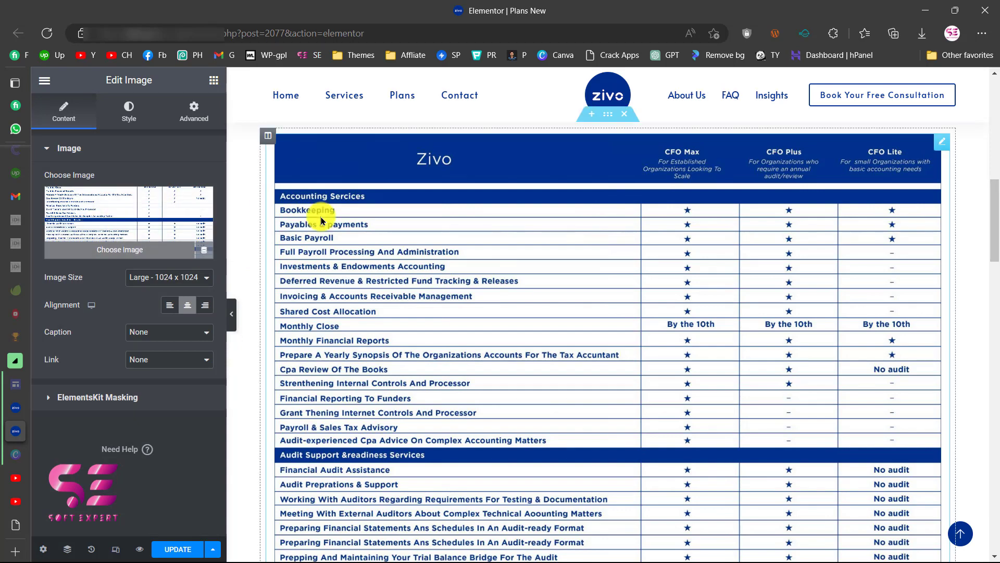
{"action": "scroll", "coordinate": [649, 307], "scroll_direction": "up", "scroll_amount": 5}
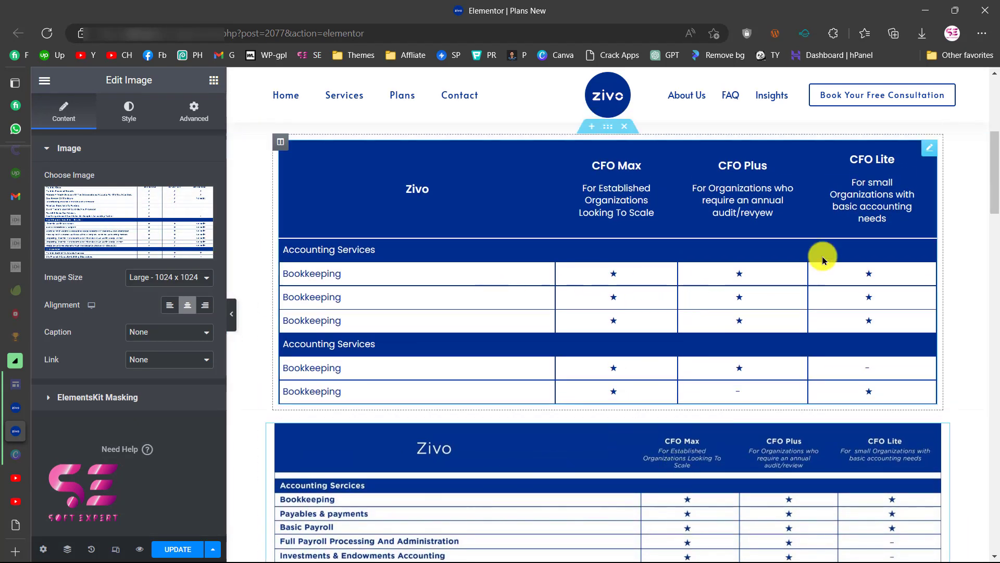
{"action": "left_click", "coordinate": [928, 153]}
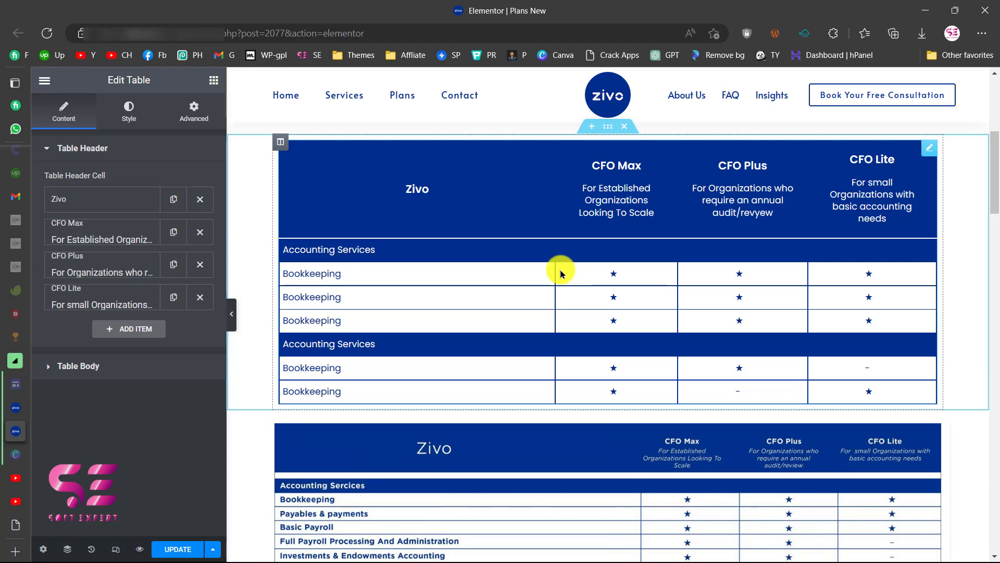
- Search Add Plugins for 'table addons for elementor' and confirm Table Addons for Elementor is active
{"action": "left_click", "coordinate": [20, 407]}
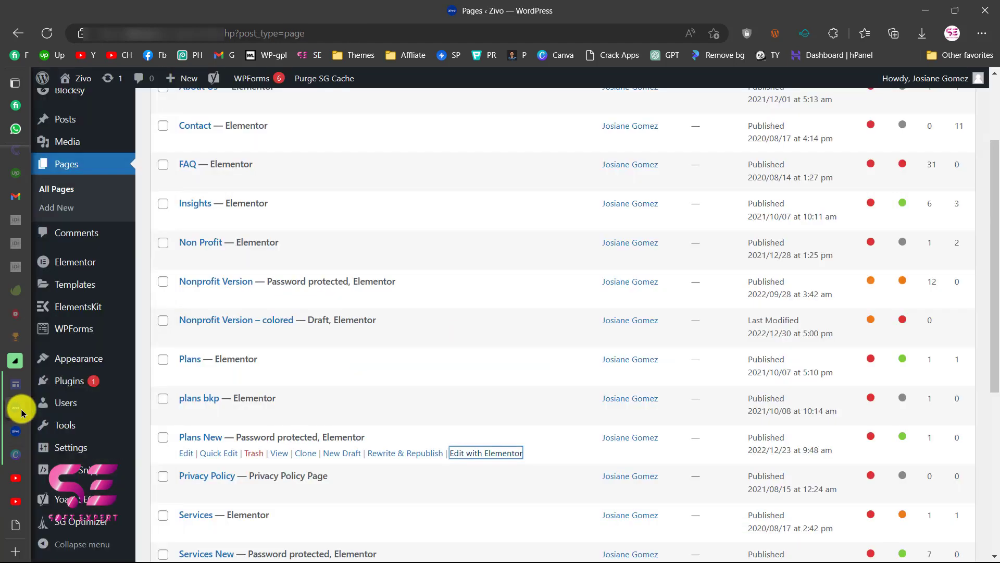
{"action": "mouse_move", "coordinate": [101, 379]}
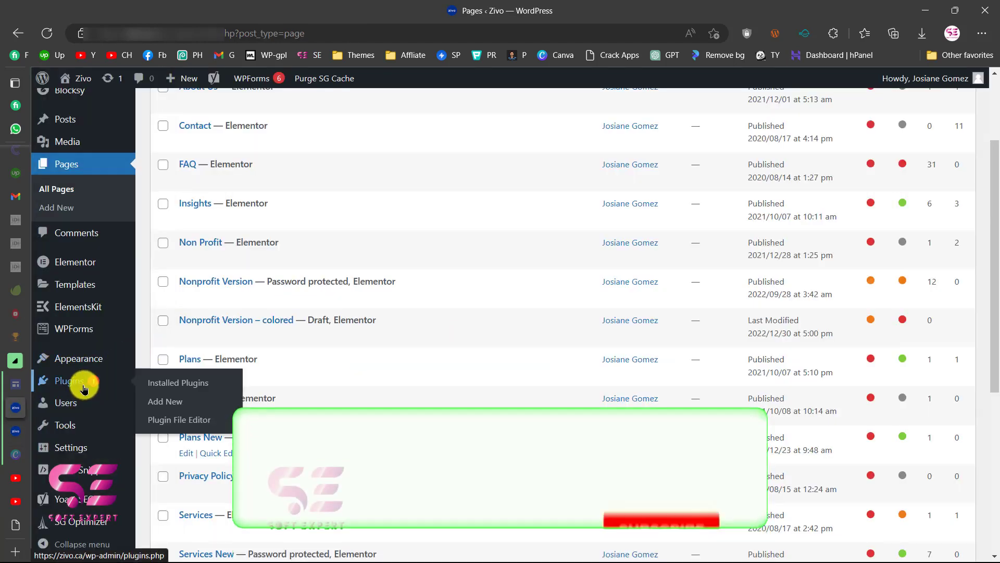
{"action": "left_click", "coordinate": [156, 400]}
{"action": "left_click", "coordinate": [793, 146]}
{"action": "type", "text": "table"}
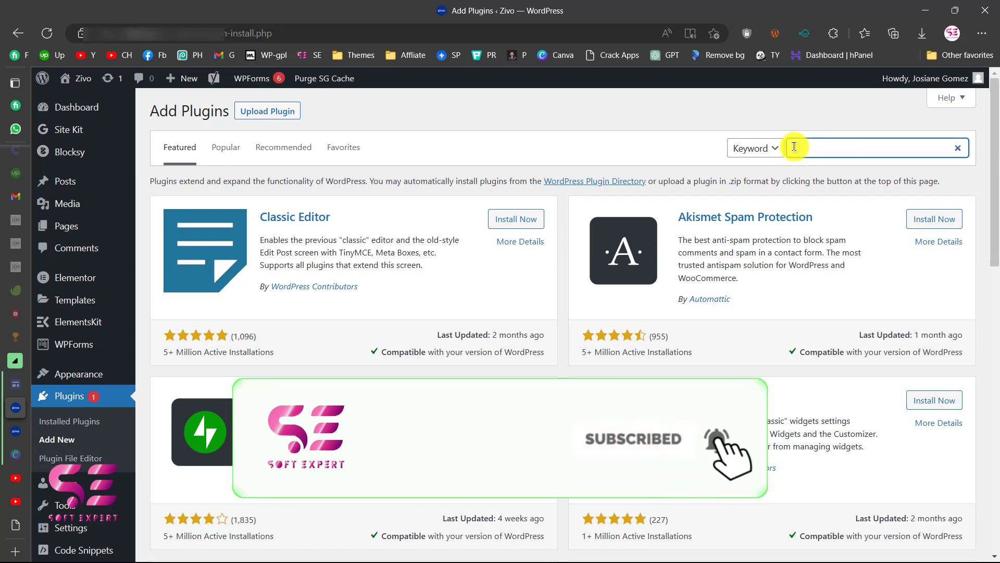
{"action": "type", "text": " addons"}
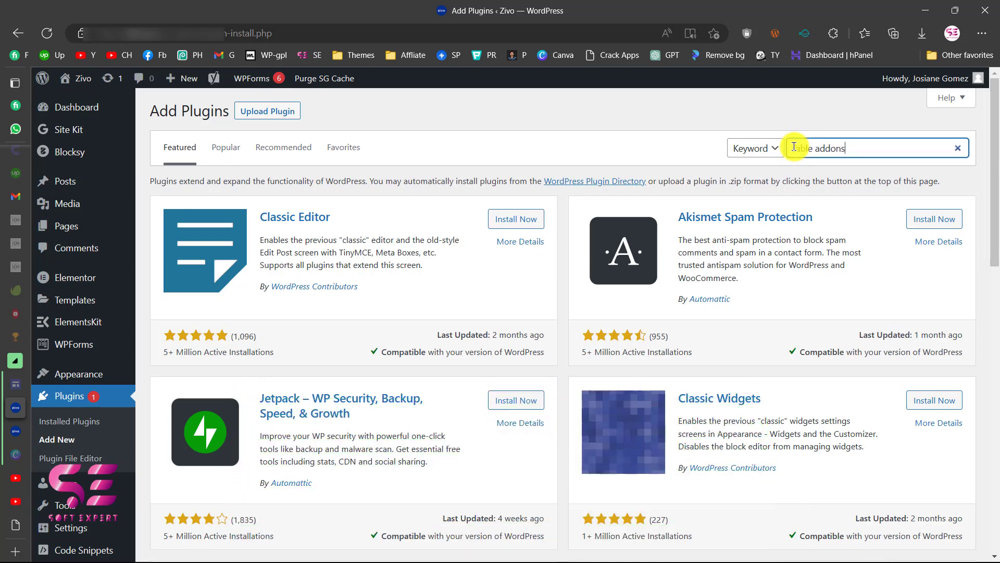
{"action": "type", "text": " for elementor"}
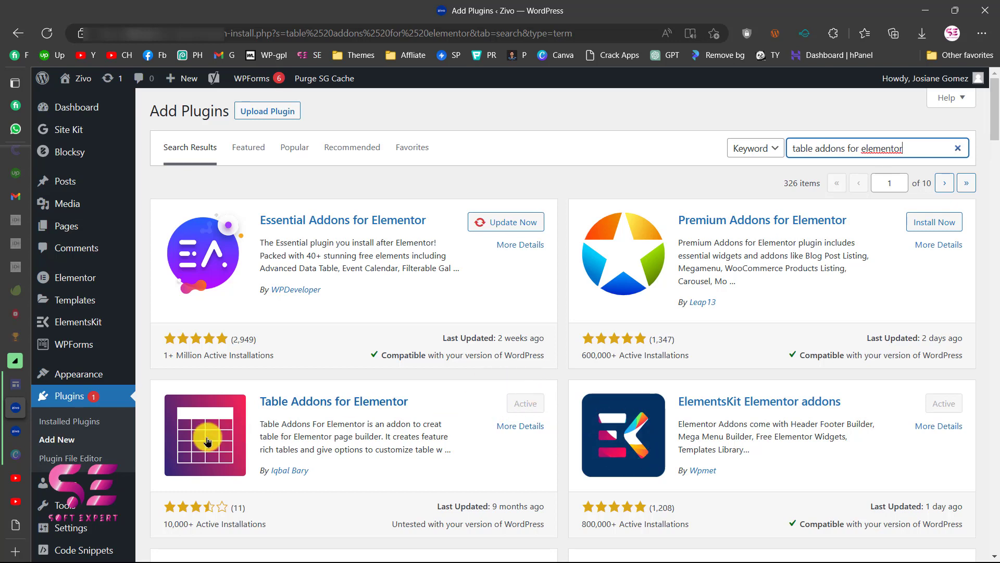
{"action": "mouse_move", "coordinate": [73, 225]}
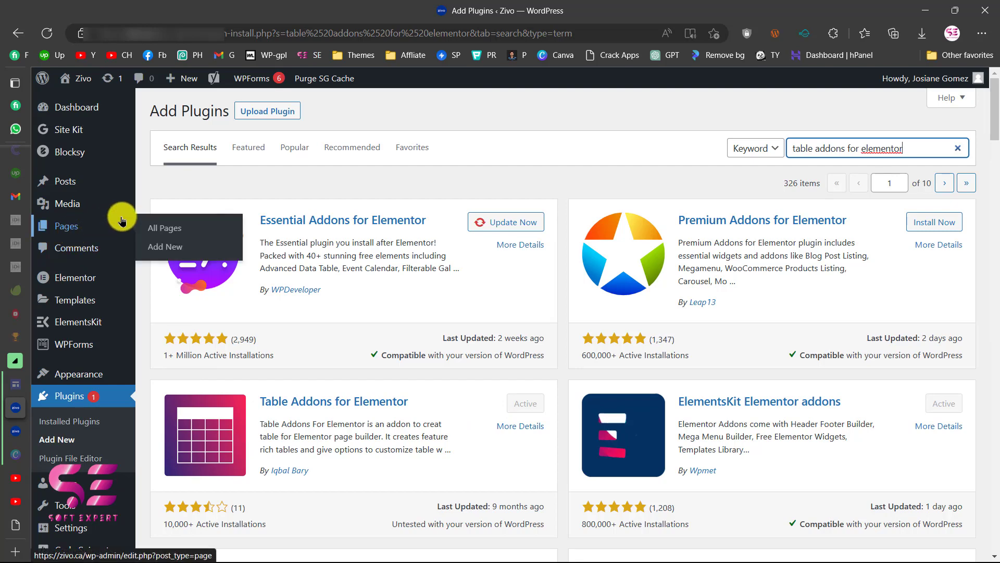
- Add an empty section above the Zivo pricing table on Plans New
{"action": "left_click", "coordinate": [15, 429]}
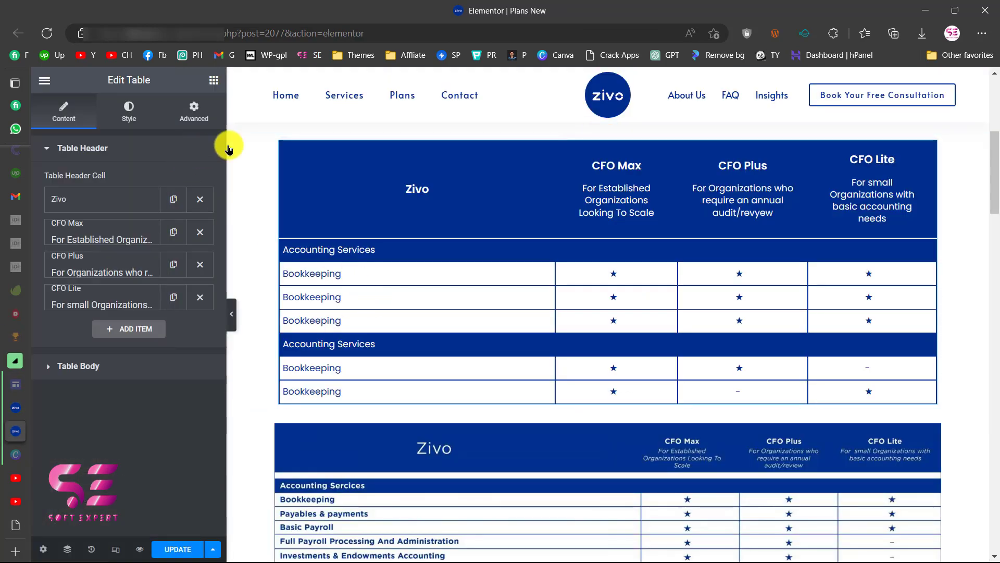
{"action": "scroll", "coordinate": [427, 224], "scroll_direction": "down", "scroll_amount": 1}
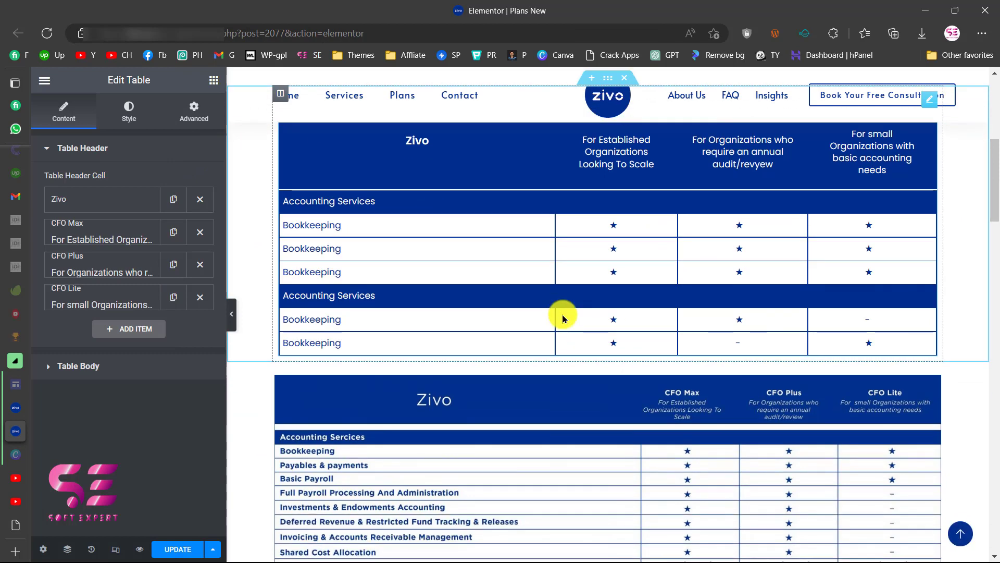
{"action": "scroll", "coordinate": [563, 318], "scroll_direction": "up", "scroll_amount": 3}
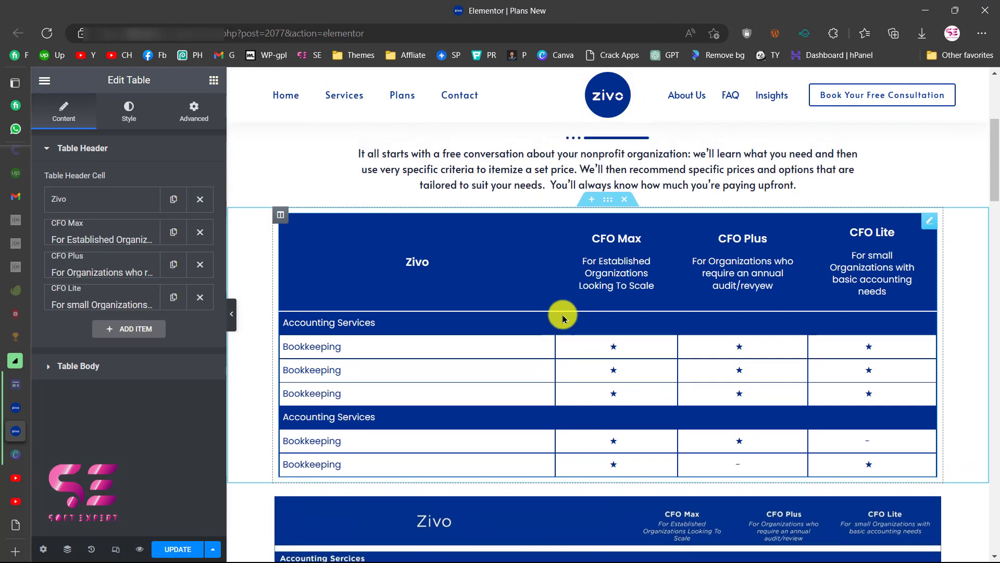
{"action": "left_click", "coordinate": [585, 239]}
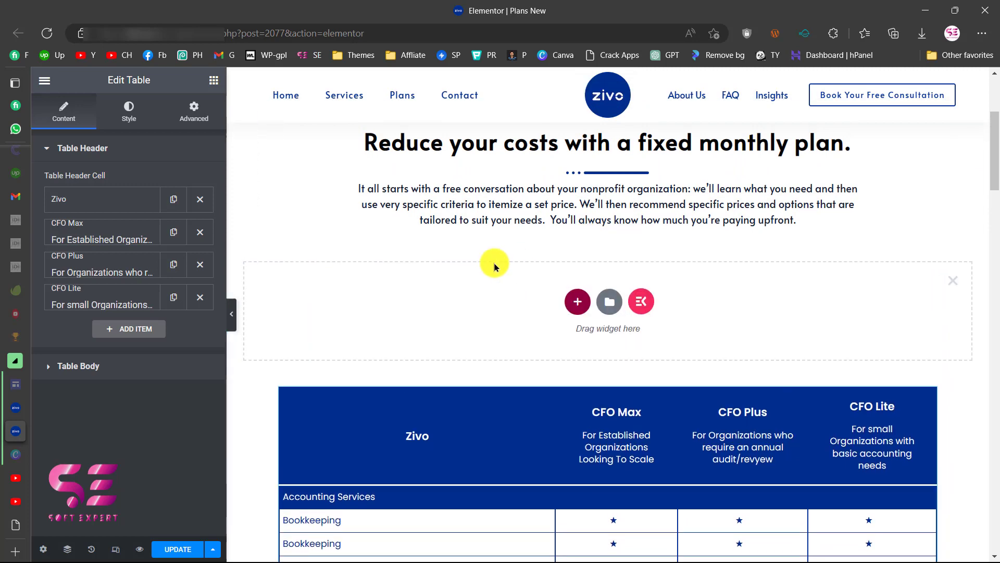
- Filter the widget list to show only 'table' widgets
{"action": "left_click", "coordinate": [214, 81]}
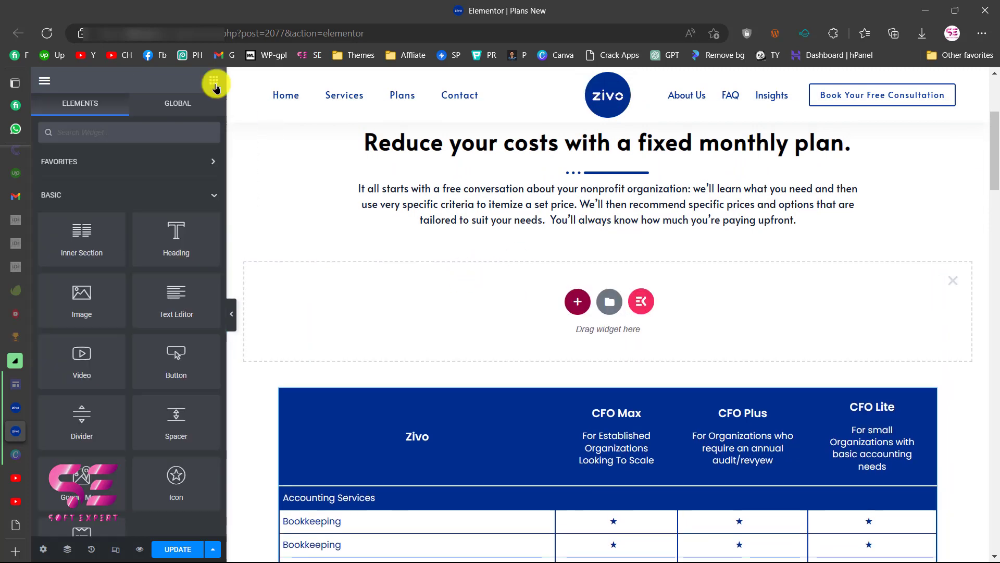
{"action": "left_click", "coordinate": [121, 130]}
{"action": "type", "text": "table"}
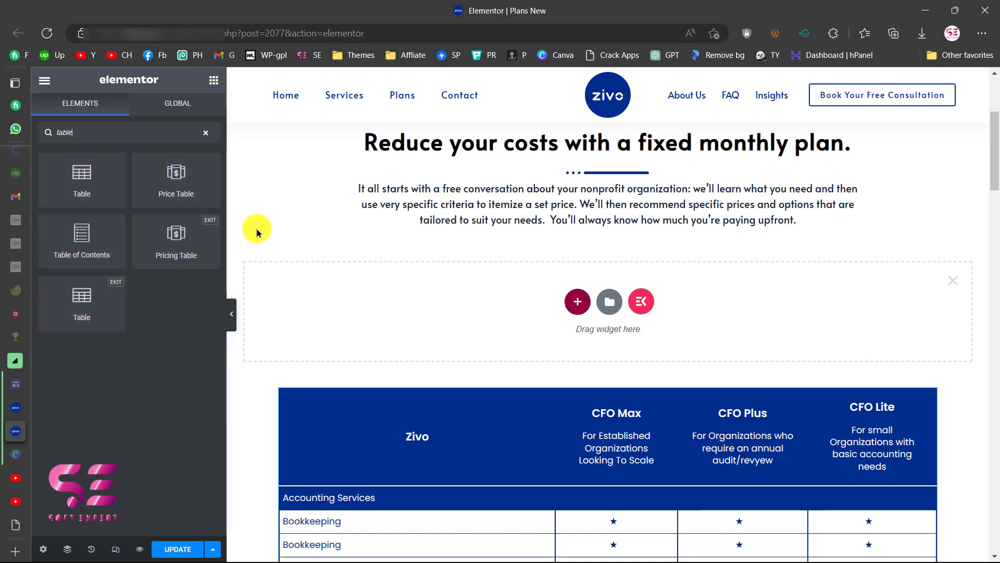
- Place a Table widget in the empty section and rename its first header to 'New header'
{"action": "left_click_drag", "start_coordinate": [85, 188], "coordinate": [293, 287]}
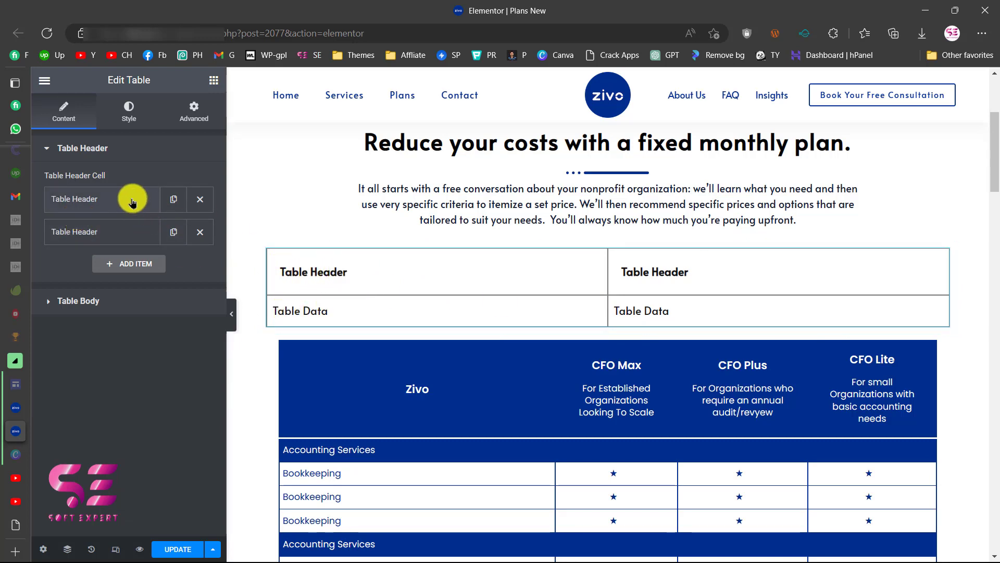
{"action": "left_click", "coordinate": [109, 201]}
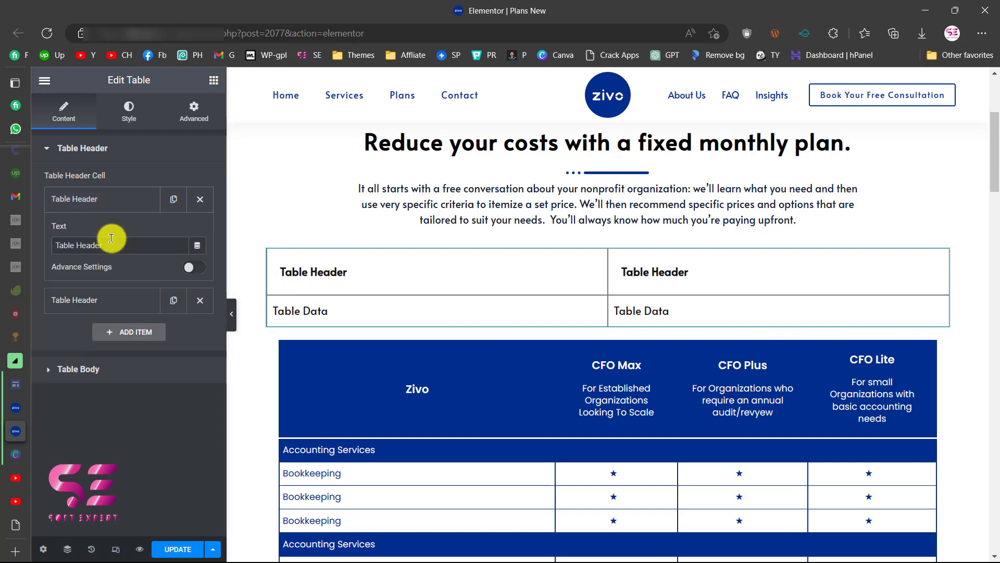
{"action": "left_click_drag", "start_coordinate": [113, 241], "coordinate": [42, 250]}
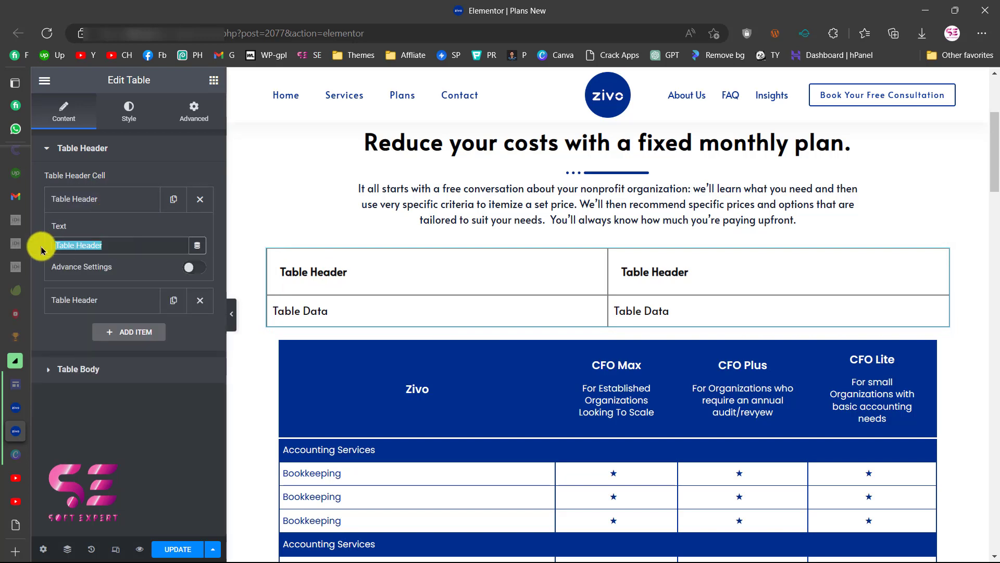
{"action": "type", "text": "New header"}
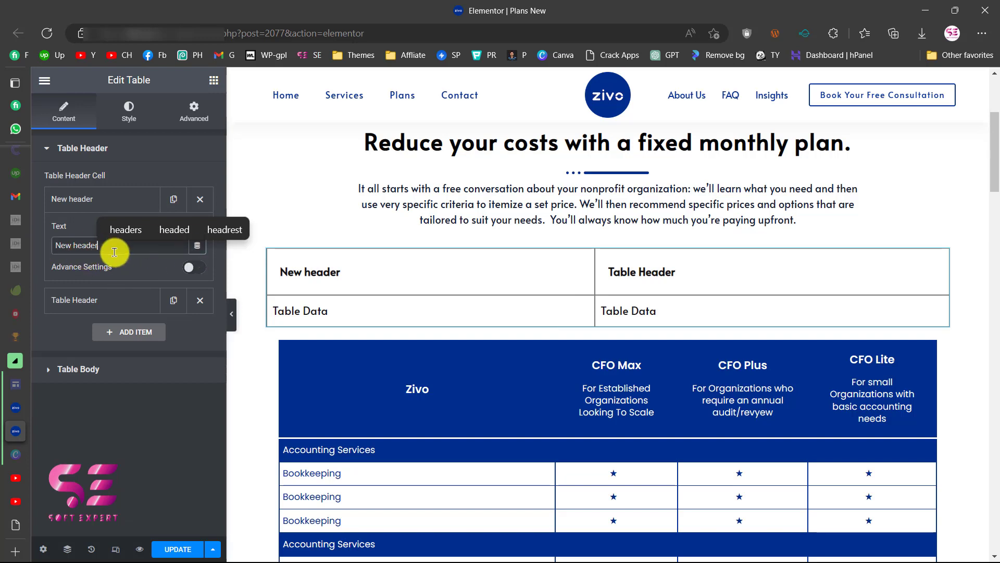
{"action": "left_click", "coordinate": [73, 197]}
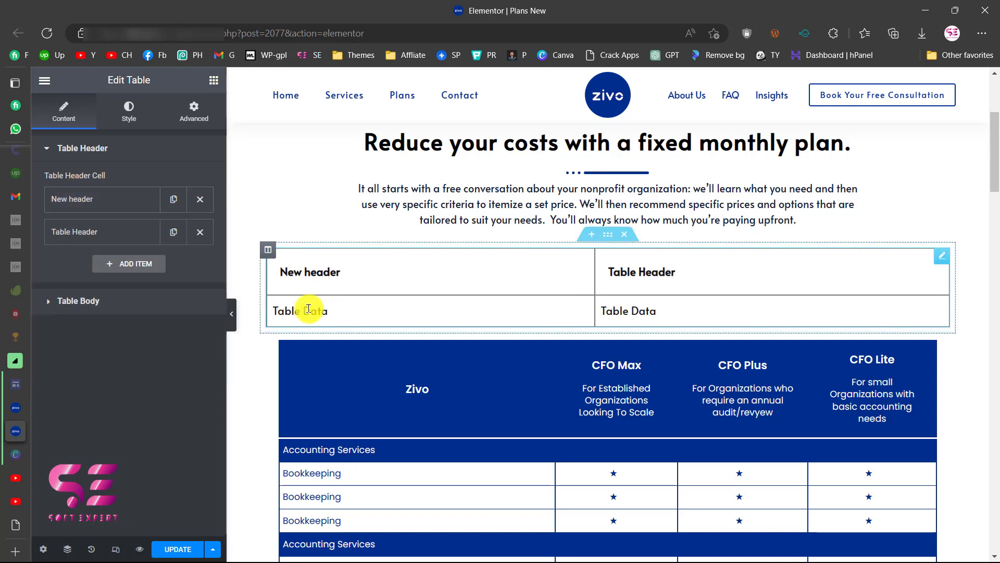
- Change the first body cell's text to 'New data'
{"action": "left_click", "coordinate": [86, 301]}
{"action": "left_click", "coordinate": [80, 233]}
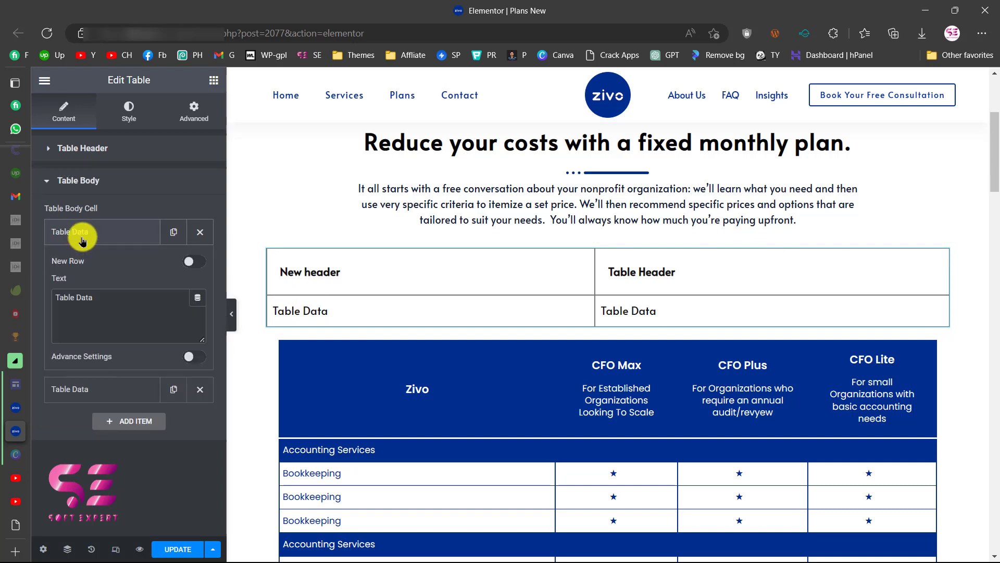
{"action": "left_click_drag", "start_coordinate": [117, 298], "coordinate": [57, 294]}
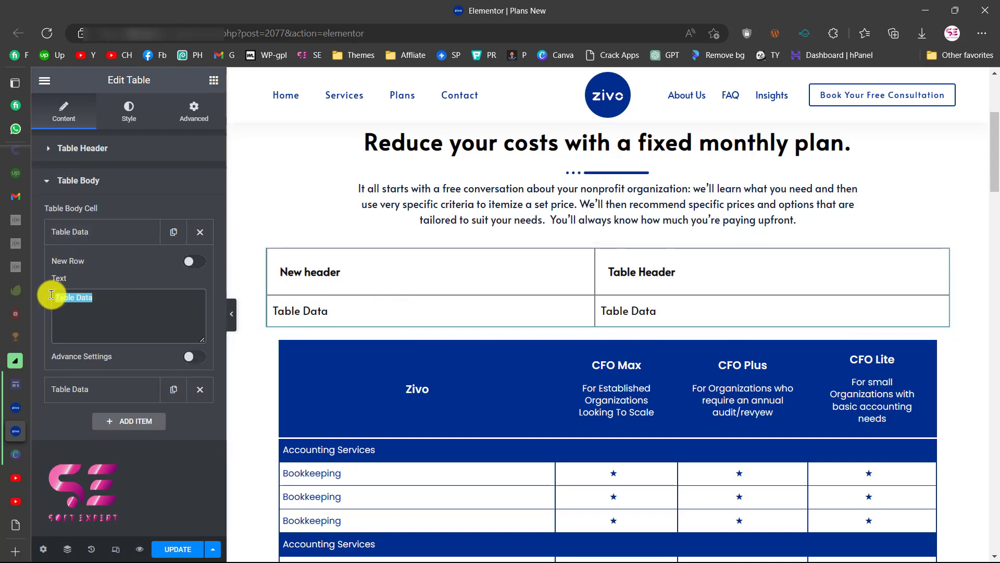
{"action": "type", "text": "Net da"}
{"action": "key", "text": "BackSpace"}
{"action": "key", "text": "BackSpace"}
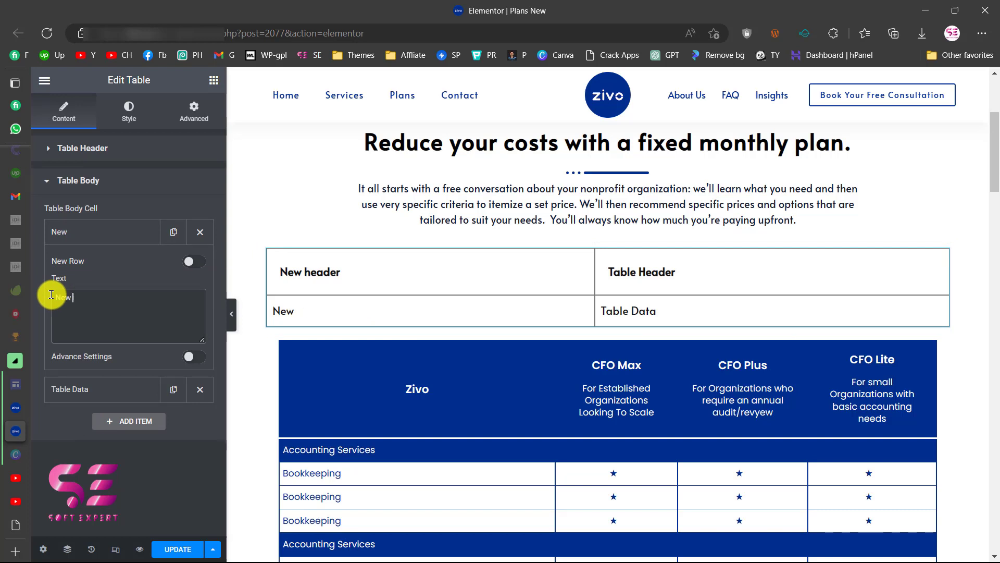
{"action": "type", "text": "data"}
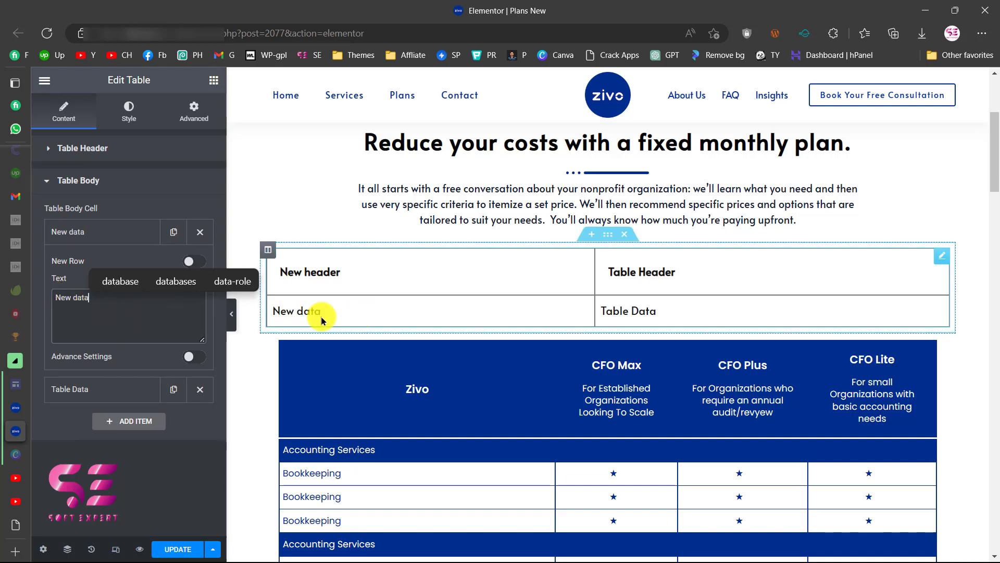
{"action": "left_click", "coordinate": [89, 235]}
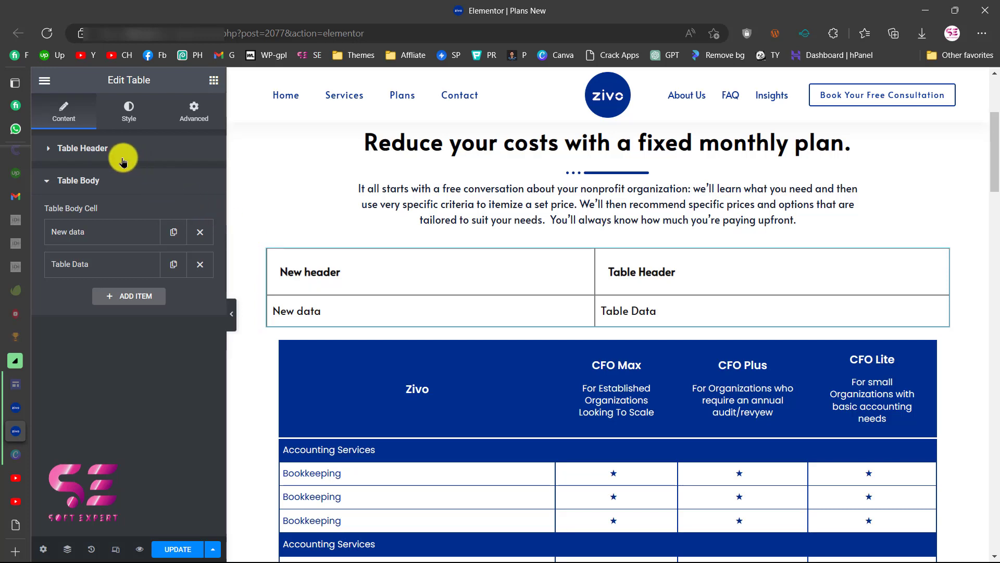
- Turn on advanced options for the New header cell
{"action": "left_click", "coordinate": [73, 152]}
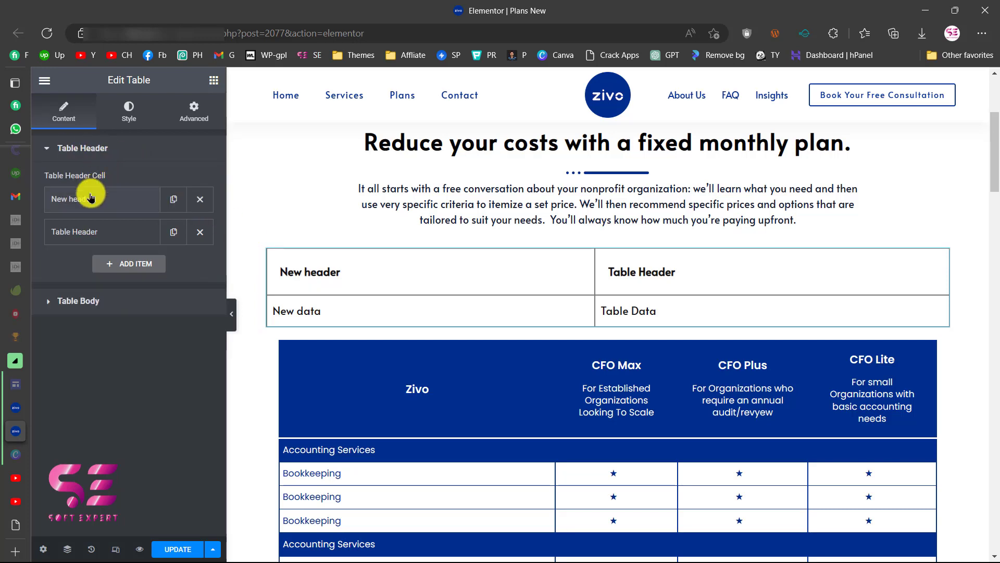
{"action": "left_click", "coordinate": [108, 202]}
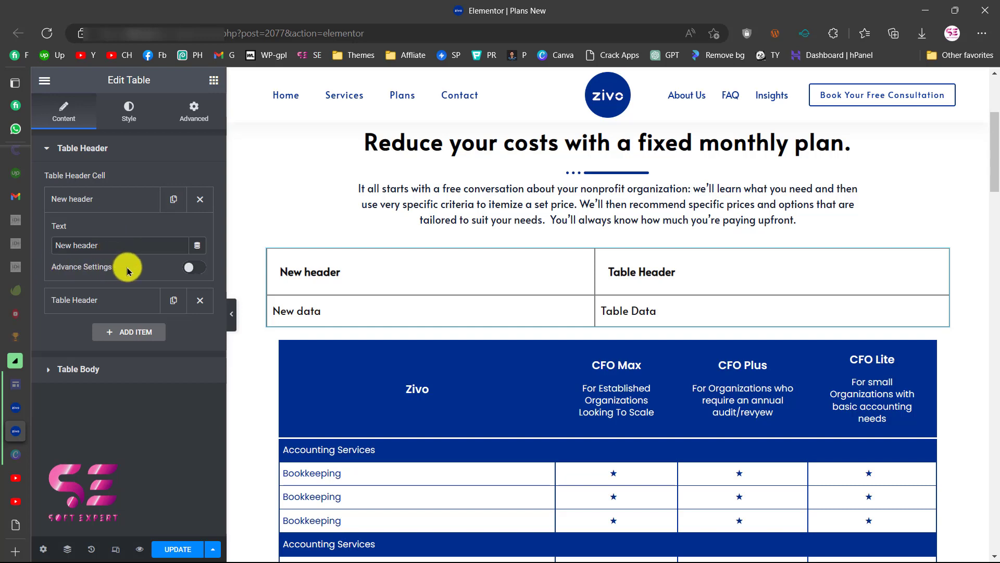
{"action": "left_click", "coordinate": [194, 269]}
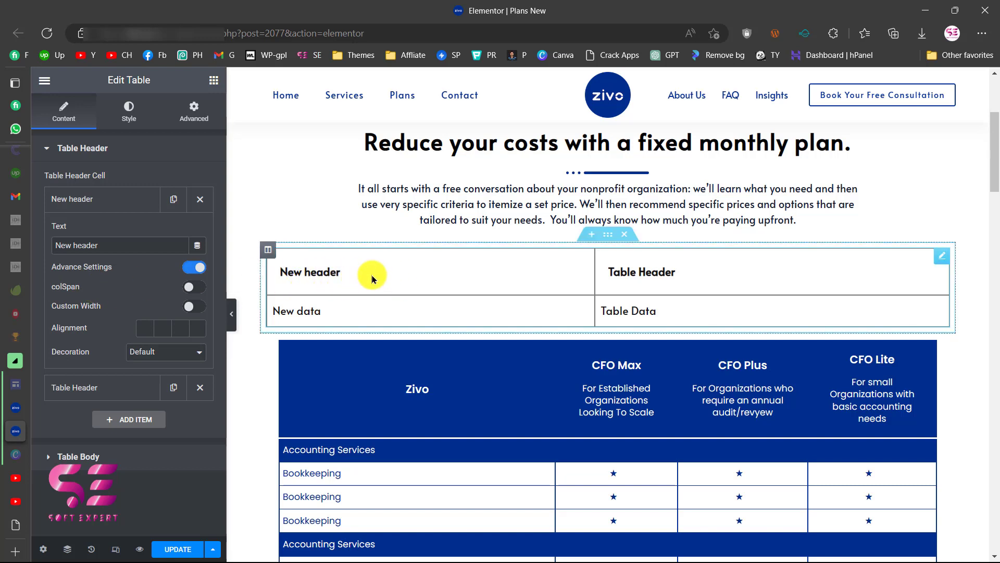
{"action": "left_click", "coordinate": [123, 199]}
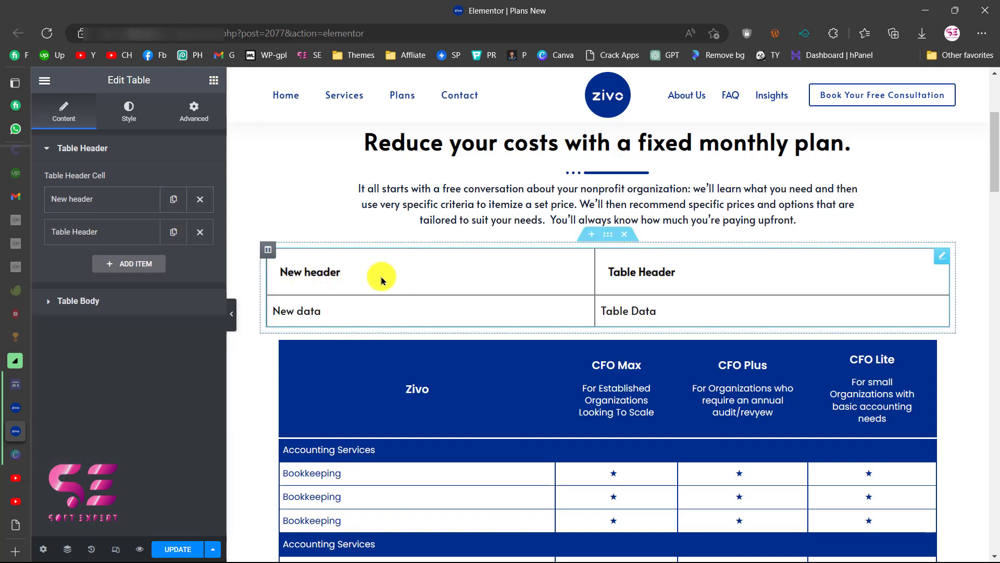
- Duplicate the Table Header cell and rename the copy to 'Header'
{"action": "left_click", "coordinate": [174, 235]}
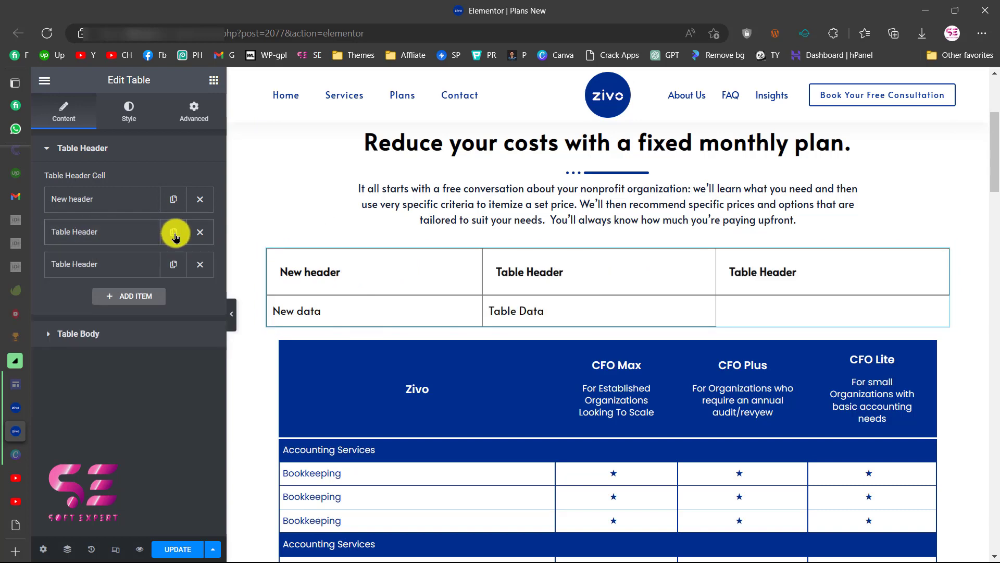
{"action": "left_click", "coordinate": [141, 263]}
{"action": "triple_click", "coordinate": [70, 312]}
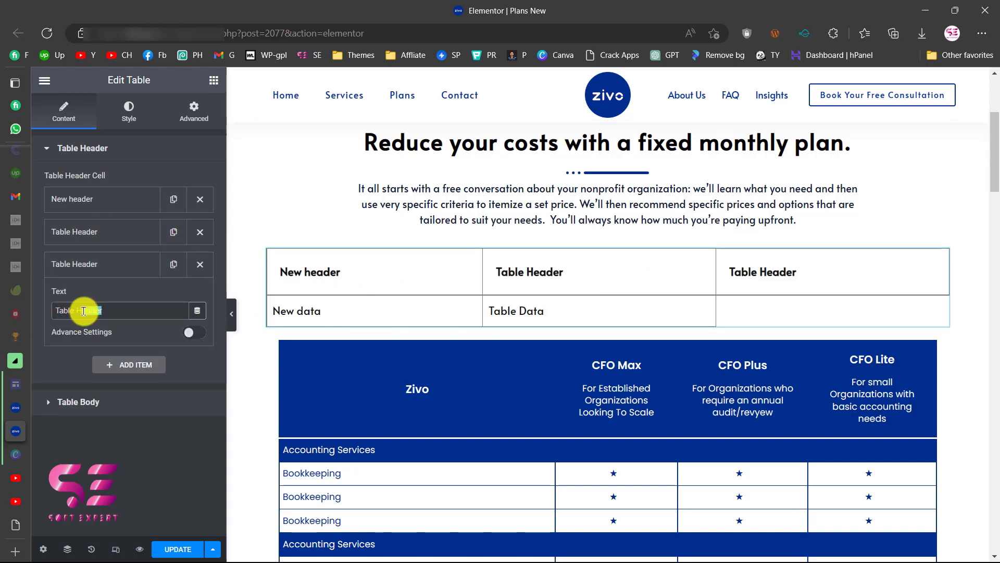
{"action": "double_click", "coordinate": [67, 311]}
{"action": "key", "text": "BackSpace"}
{"action": "left_click", "coordinate": [84, 259]}
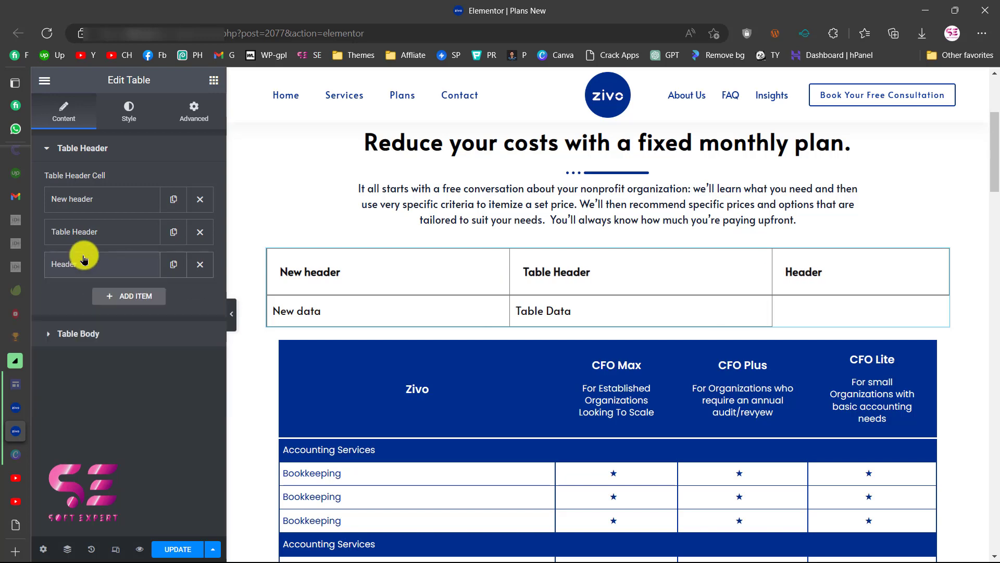
- Add a fourth header cell named 'Header 2'
{"action": "left_click", "coordinate": [105, 294]}
{"action": "left_click", "coordinate": [100, 339]}
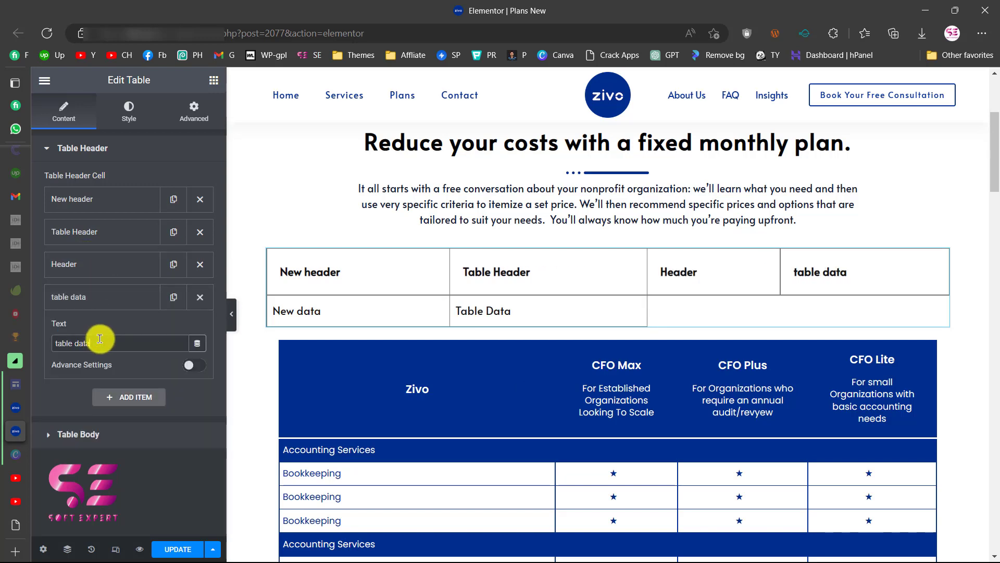
{"action": "key", "text": "ctrl+a"}
{"action": "type", "text": "Header"}
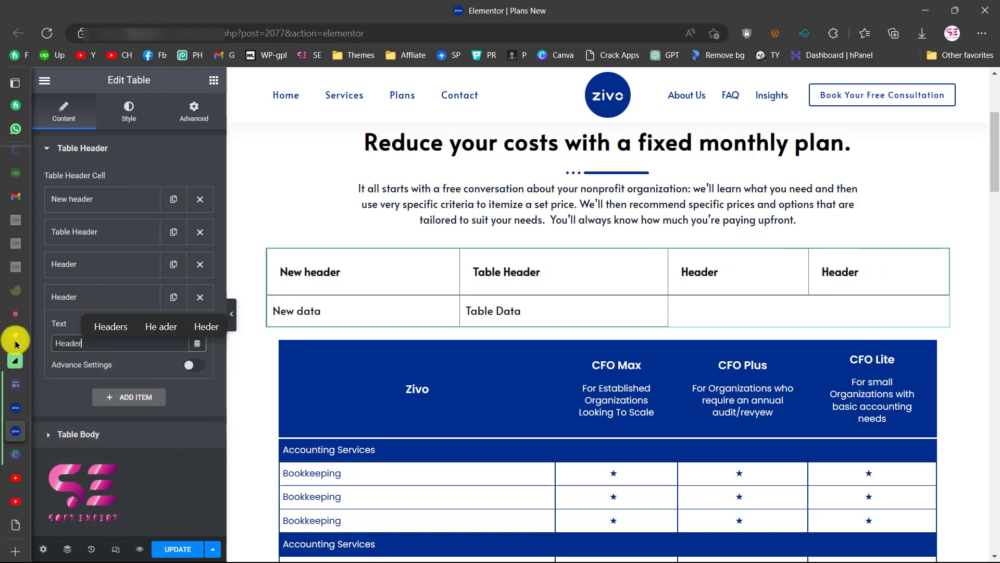
{"action": "type", "text": " 2"}
{"action": "left_click", "coordinate": [104, 297]}
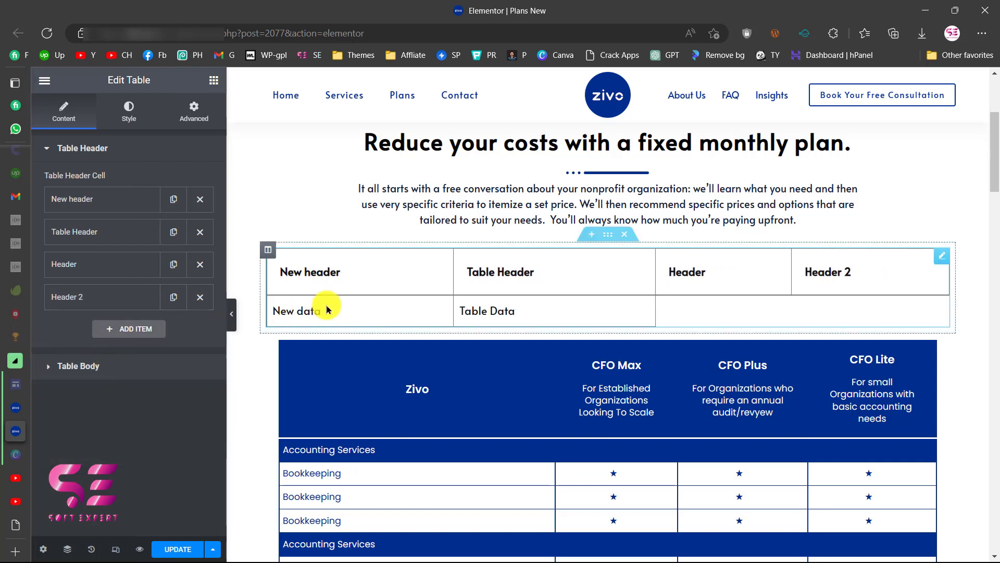
- Duplicate the Table Data body cell twice so every column has a body cell
{"action": "left_click", "coordinate": [130, 376]}
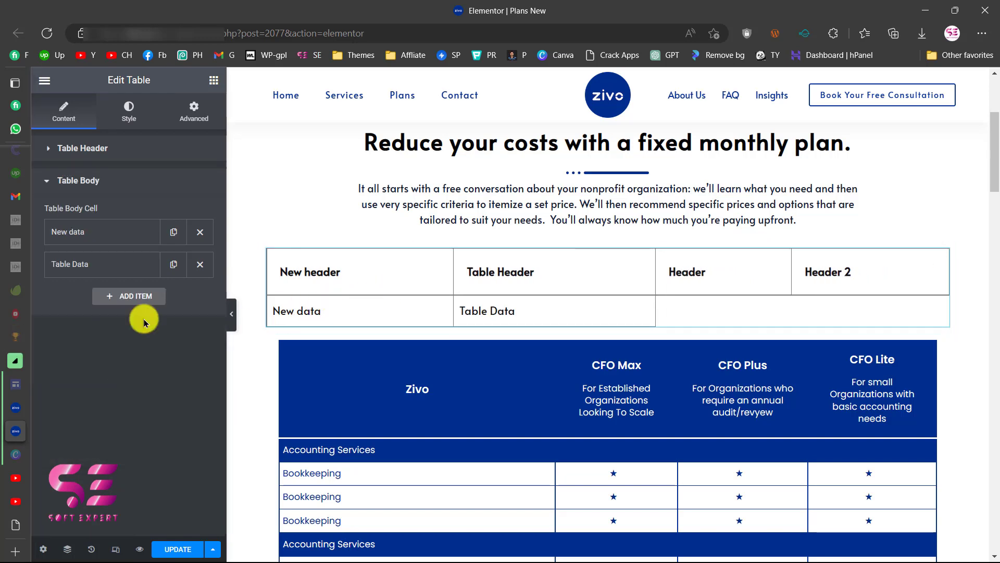
{"action": "left_click", "coordinate": [166, 270]}
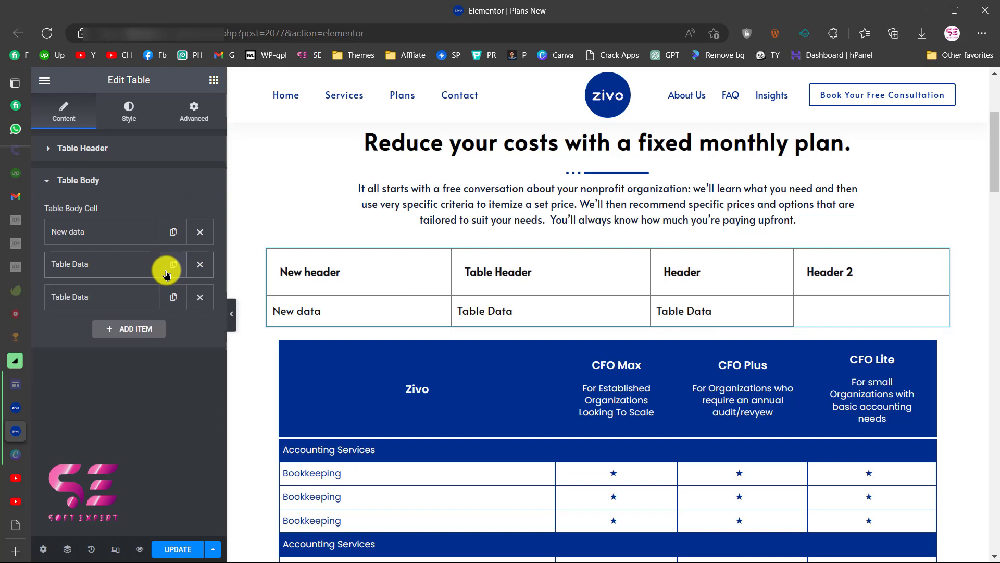
{"action": "left_click", "coordinate": [173, 297]}
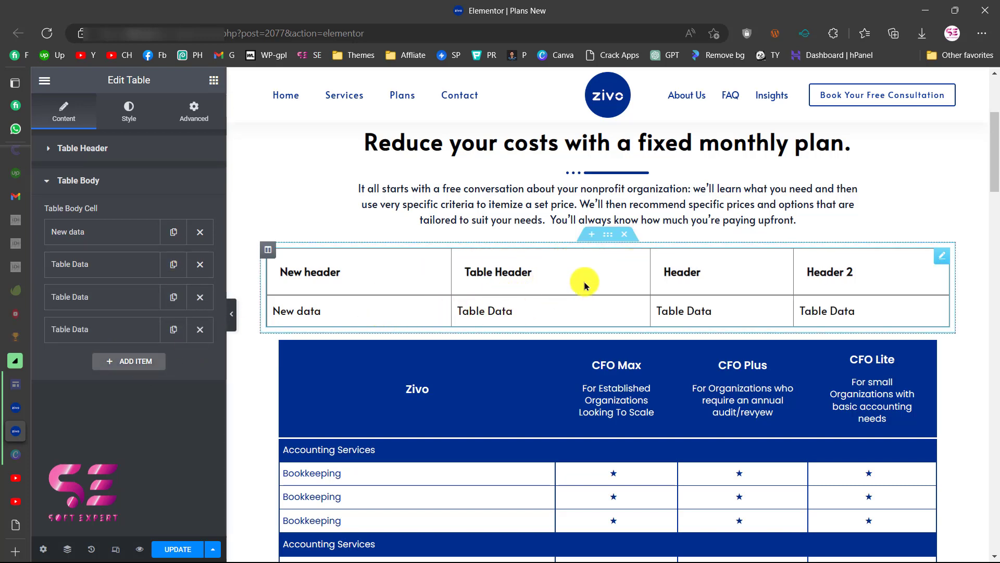
{"action": "left_click", "coordinate": [92, 155]}
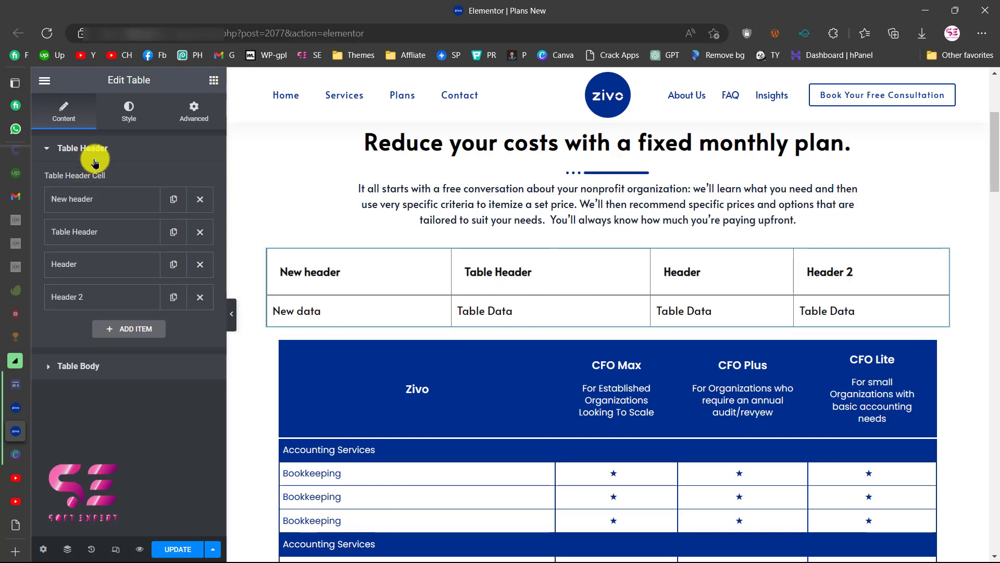
- Make New header span 3 columns using colSpan
{"action": "left_click", "coordinate": [90, 199]}
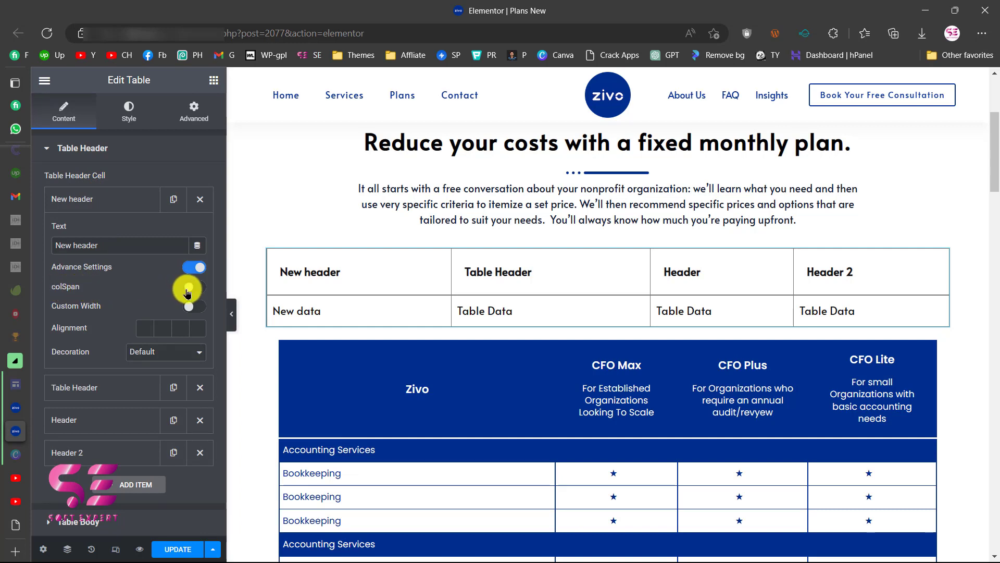
{"action": "left_click", "coordinate": [194, 287]}
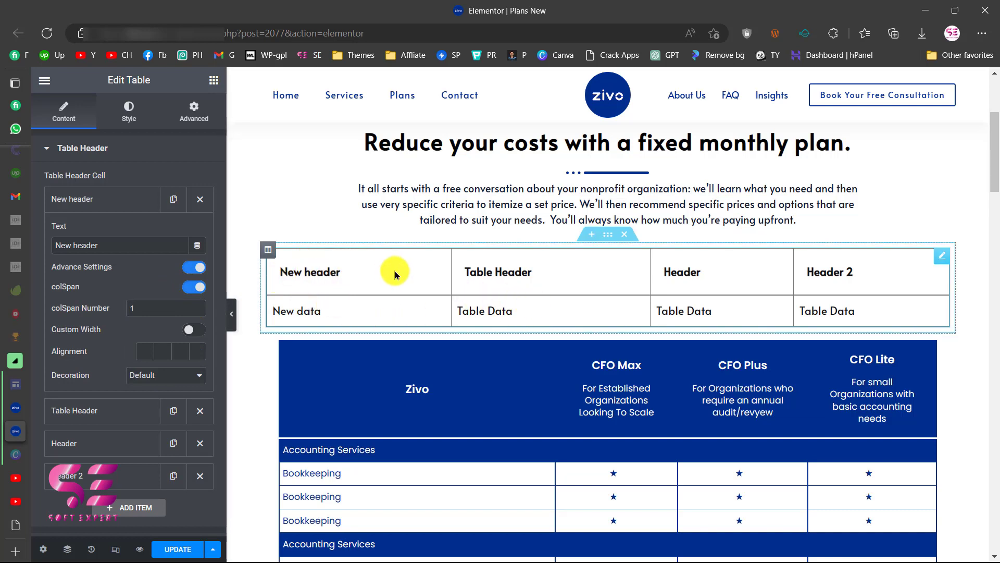
{"action": "left_click", "coordinate": [127, 307]}
{"action": "type", "text": "3"}
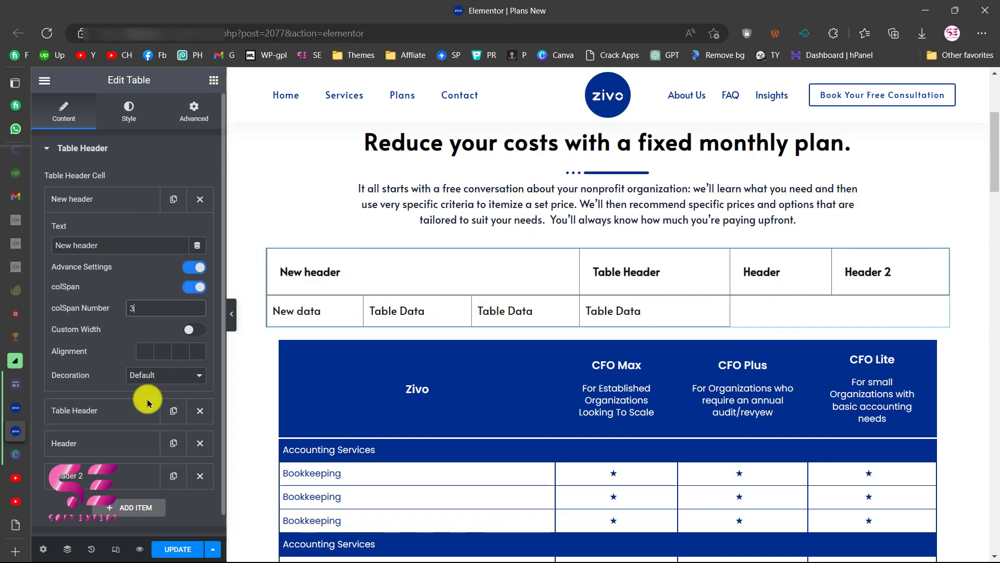
- Duplicate body cells to add a fifth and sixth Table Data cell
{"action": "scroll", "coordinate": [130, 447], "scroll_direction": "down", "scroll_amount": 1}
{"action": "left_click", "coordinate": [77, 522]}
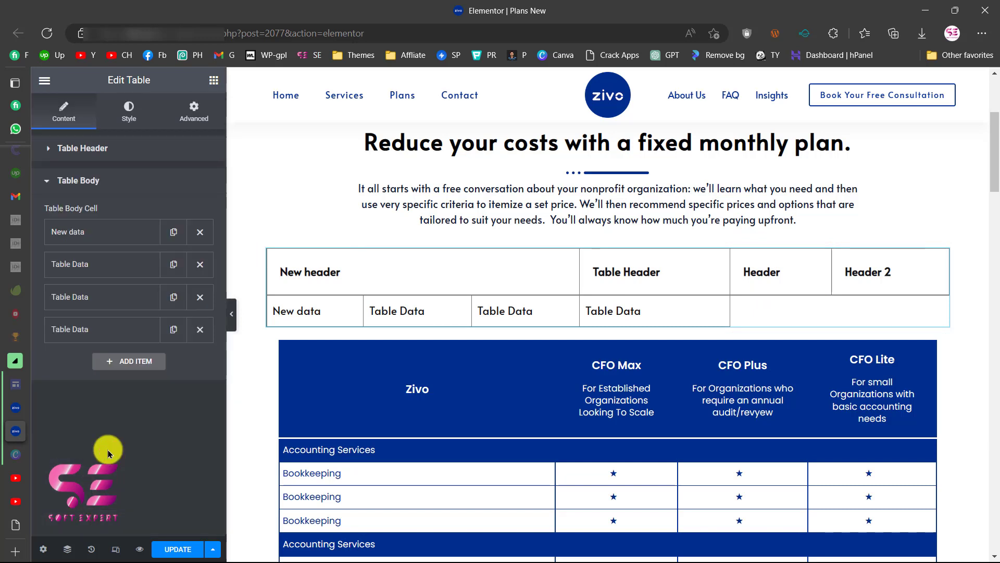
{"action": "left_click", "coordinate": [167, 333]}
{"action": "left_click", "coordinate": [168, 332]}
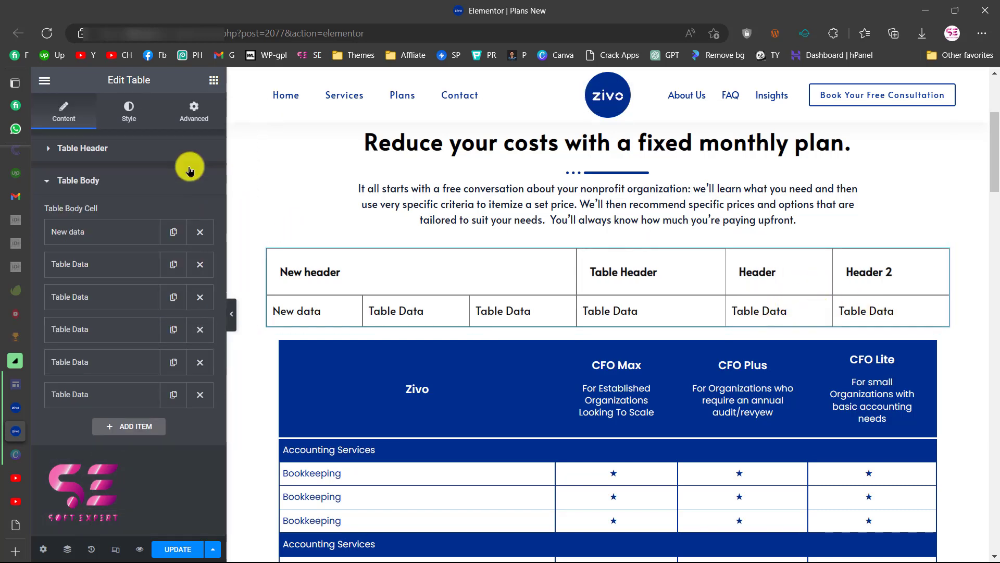
- Clear New header's colSpan value and turn column spanning off
{"action": "left_click", "coordinate": [170, 149]}
{"action": "left_click", "coordinate": [109, 199]}
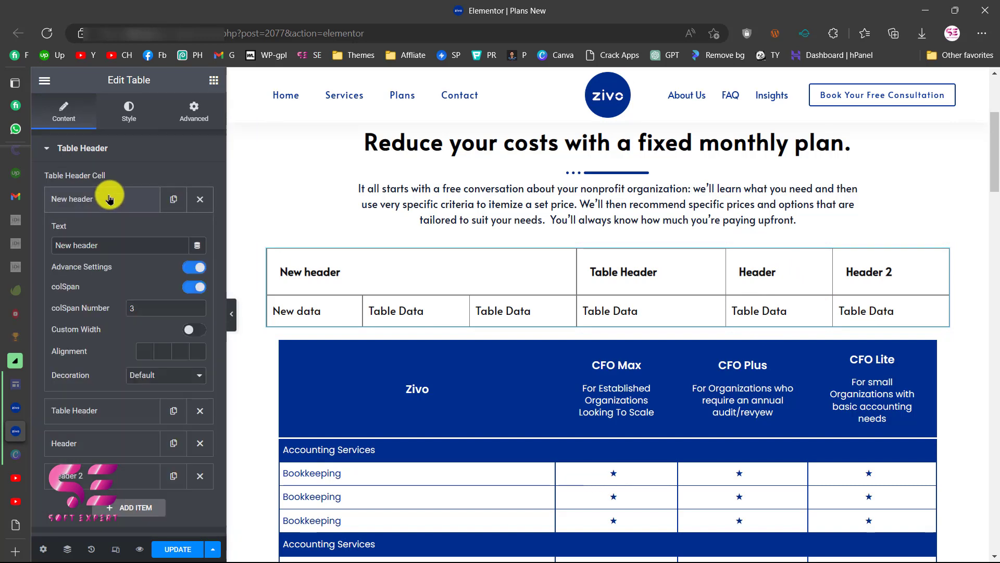
{"action": "key", "text": "BackSpace"}
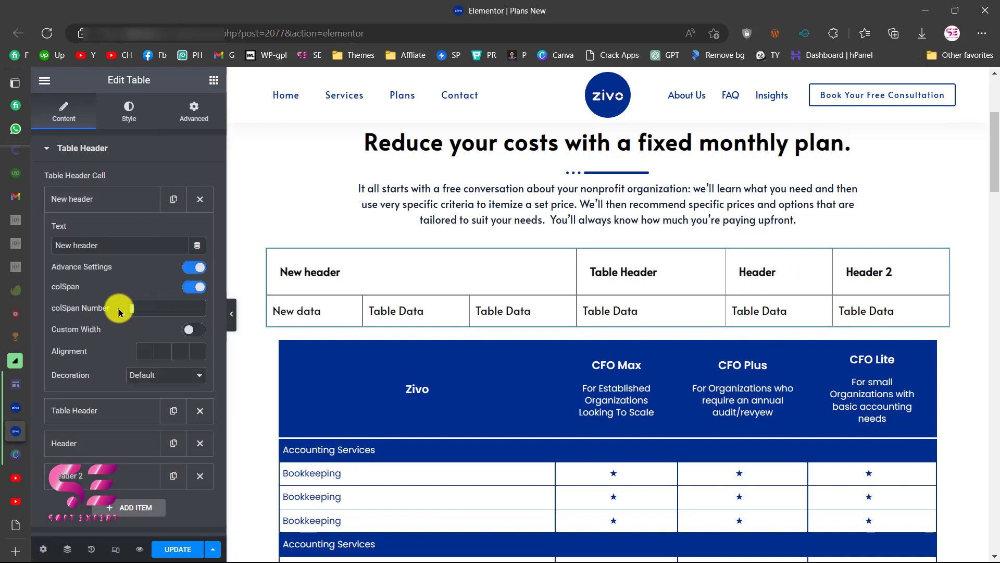
{"action": "left_click", "coordinate": [190, 290]}
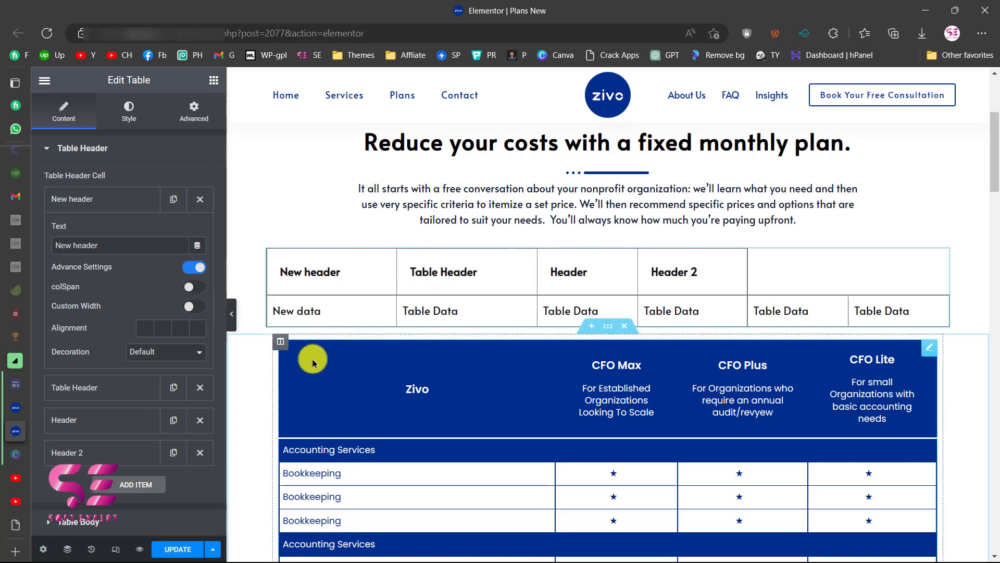
- Give the New header column a custom width of 40
{"action": "scroll", "coordinate": [312, 359], "scroll_direction": "down", "scroll_amount": 1}
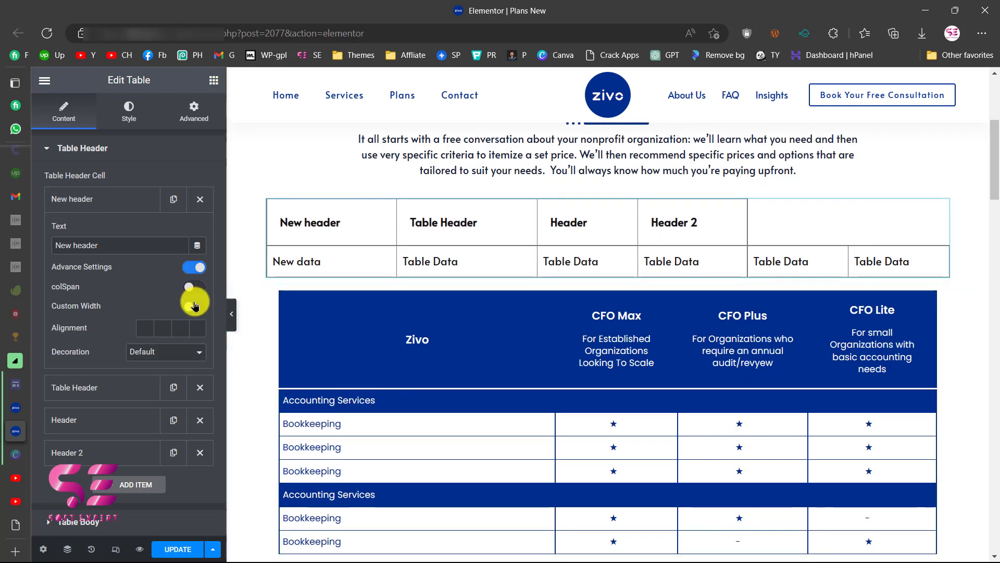
{"action": "left_click", "coordinate": [195, 306]}
{"action": "left_click", "coordinate": [187, 341]}
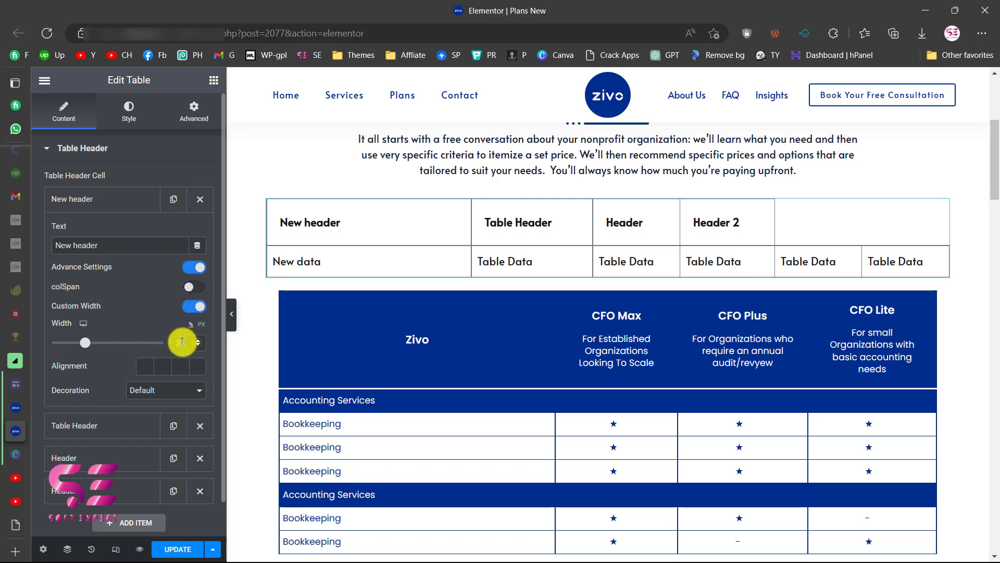
{"action": "mouse_move", "coordinate": [84, 347]}
{"action": "left_mouse_down"}
{"action": "mouse_move", "coordinate": [106, 342]}
{"action": "mouse_move", "coordinate": [78, 342]}
{"action": "mouse_move", "coordinate": [91, 343]}
{"action": "left_mouse_up"}
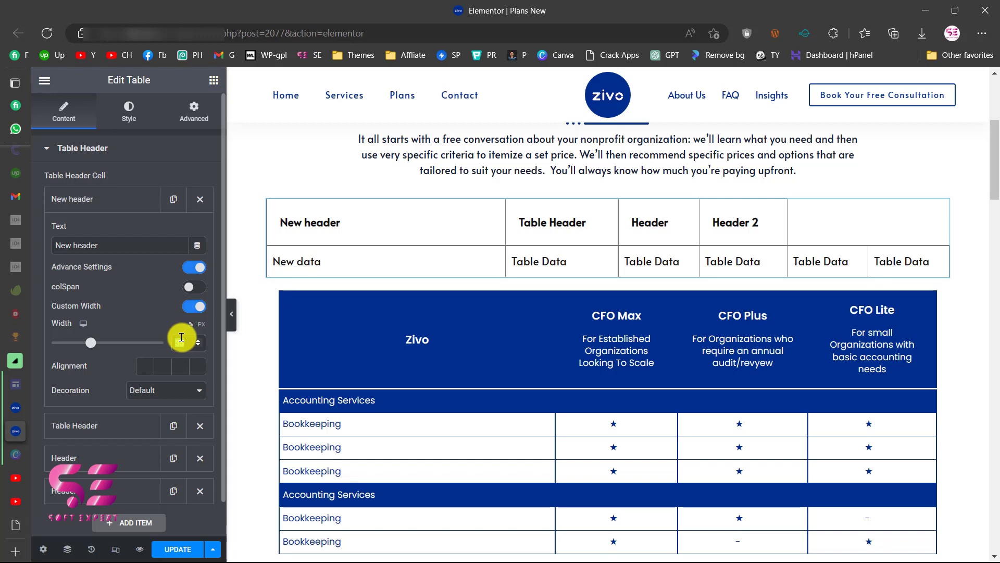
{"action": "type", "text": "40"}
- Delete the two extra Table Data body cells, leaving four
{"action": "scroll", "coordinate": [208, 368], "scroll_direction": "down", "scroll_amount": 1}
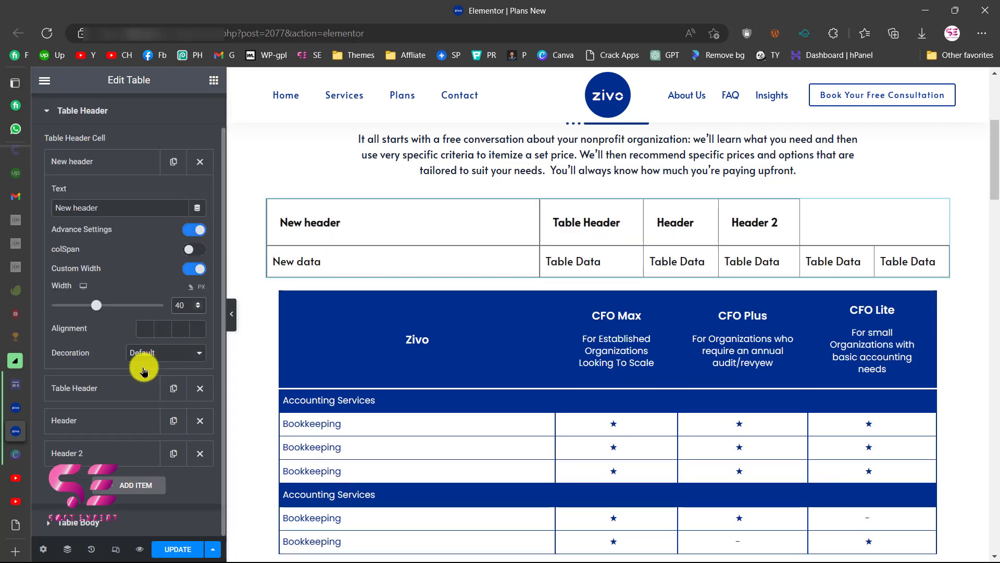
{"action": "left_click", "coordinate": [83, 523]}
{"action": "left_click", "coordinate": [199, 392]}
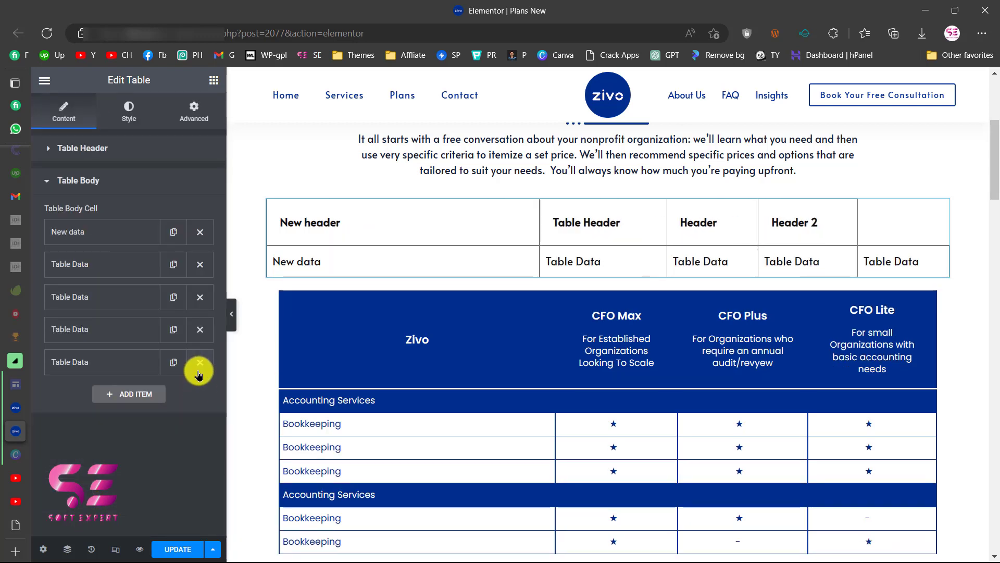
{"action": "left_click", "coordinate": [200, 362]}
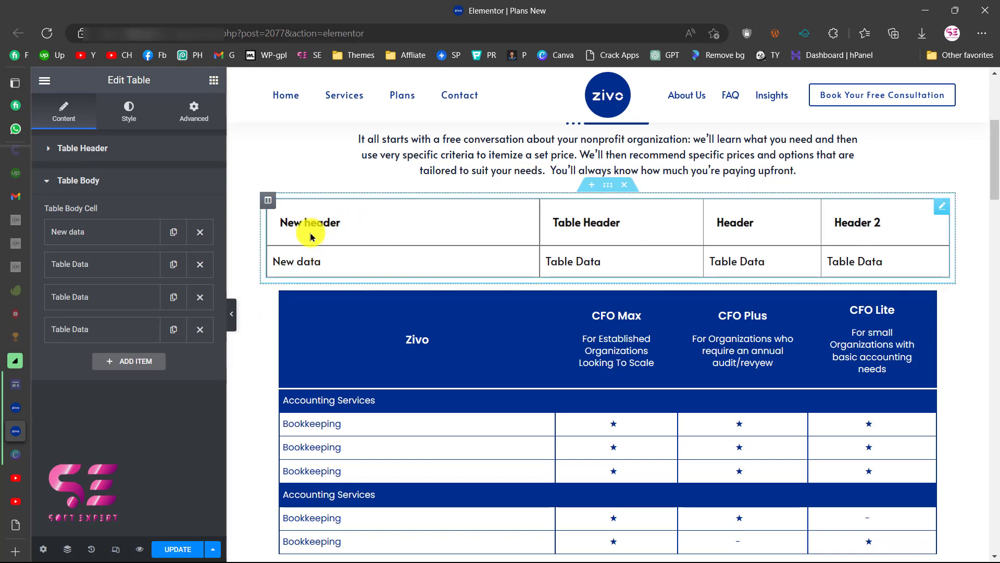
{"action": "left_click", "coordinate": [83, 148]}
- Center-align the New header text
{"action": "left_click", "coordinate": [156, 199]}
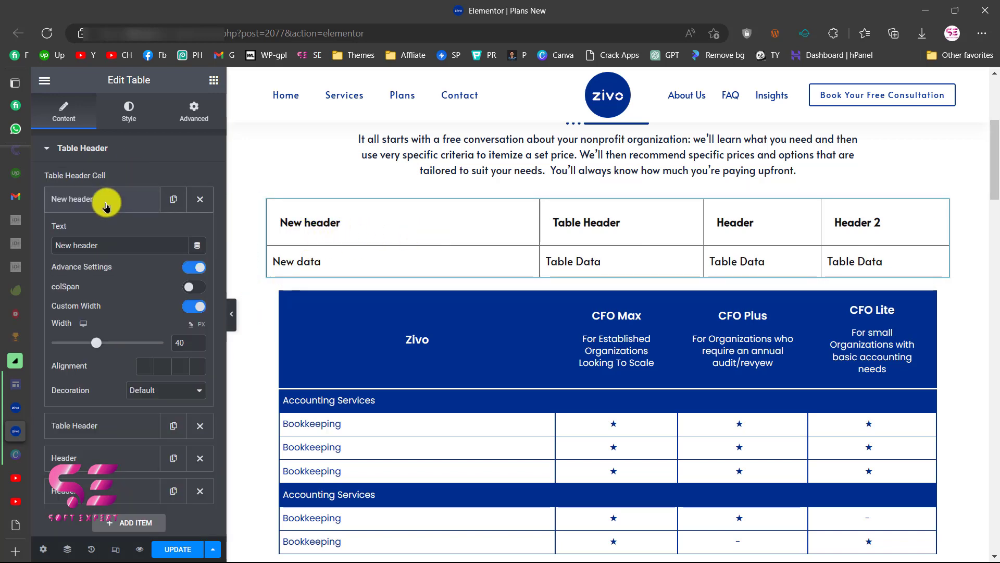
{"action": "scroll", "coordinate": [145, 366], "scroll_direction": "down", "scroll_amount": 1}
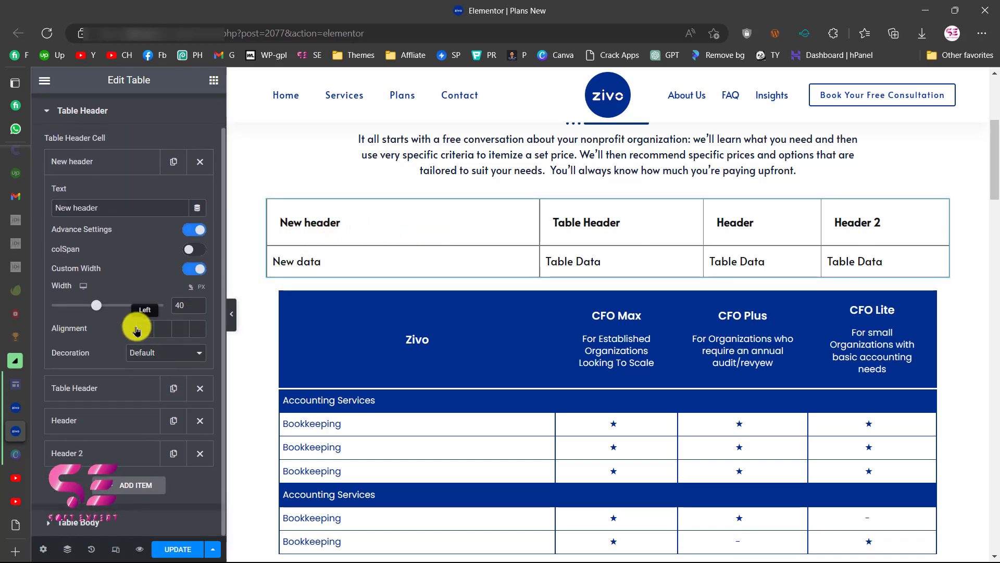
{"action": "left_click", "coordinate": [157, 326]}
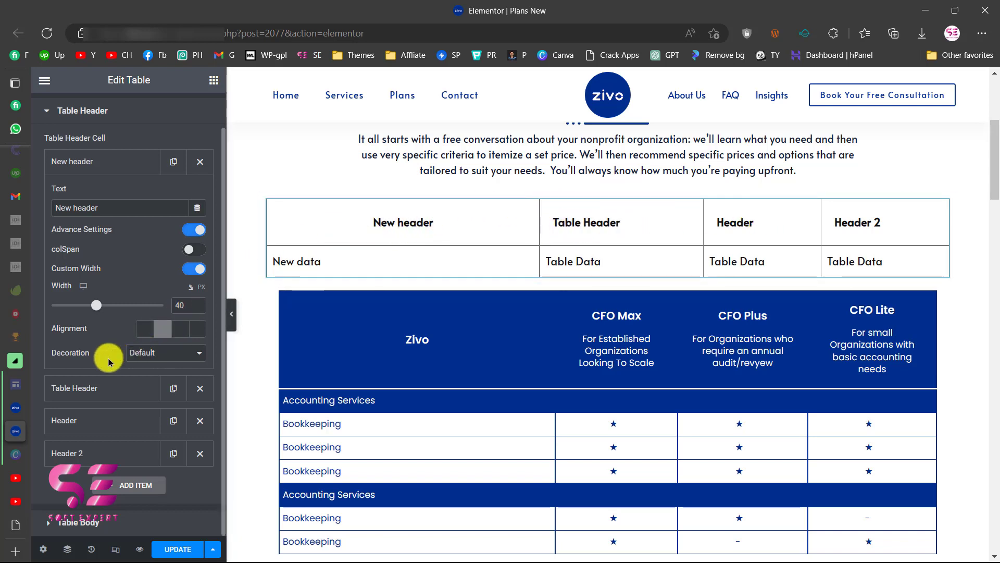
- Try underline, overline and line-through decorations on New header, then set it to None
{"action": "left_click", "coordinate": [140, 357]}
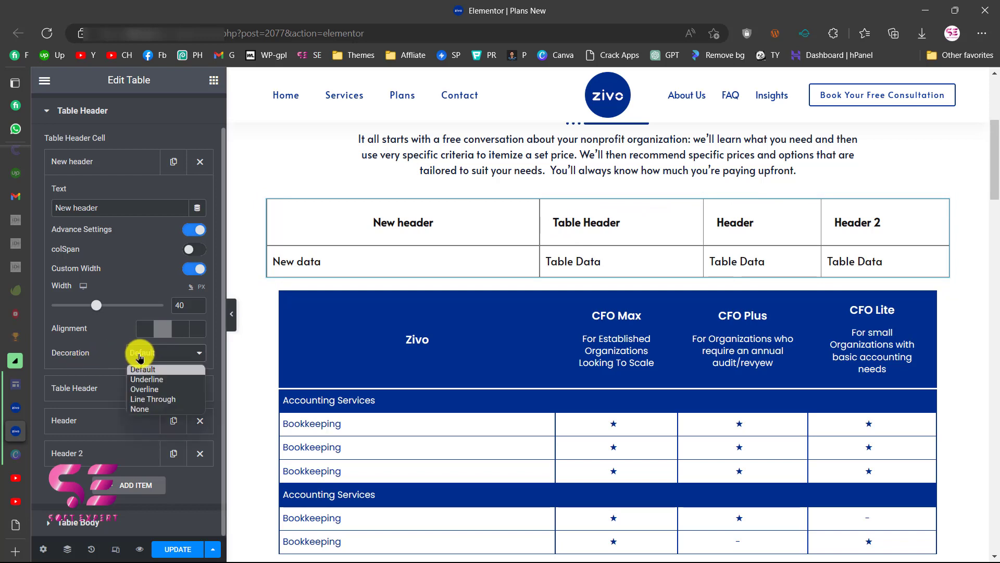
{"action": "left_click", "coordinate": [141, 380]}
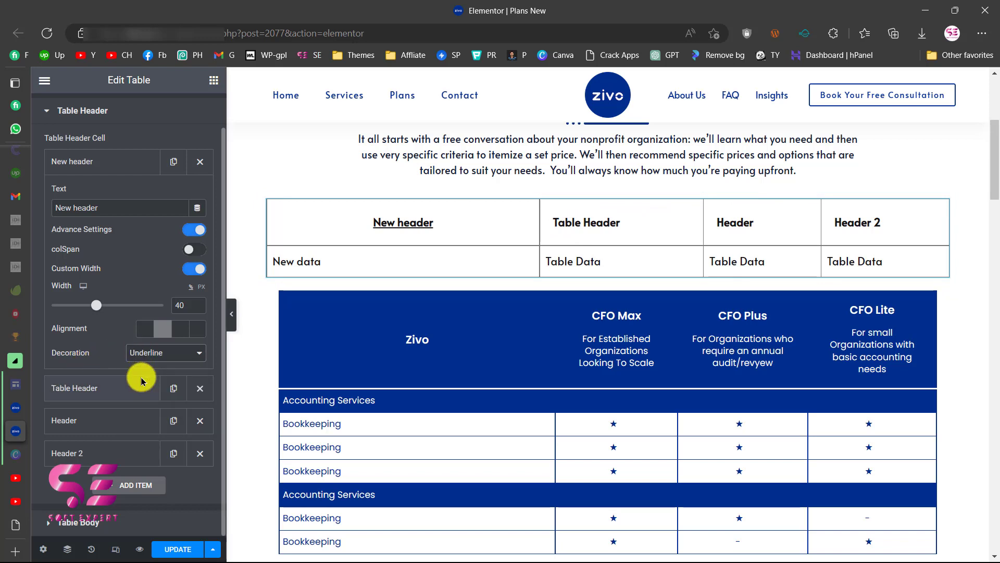
{"action": "left_click", "coordinate": [148, 353]}
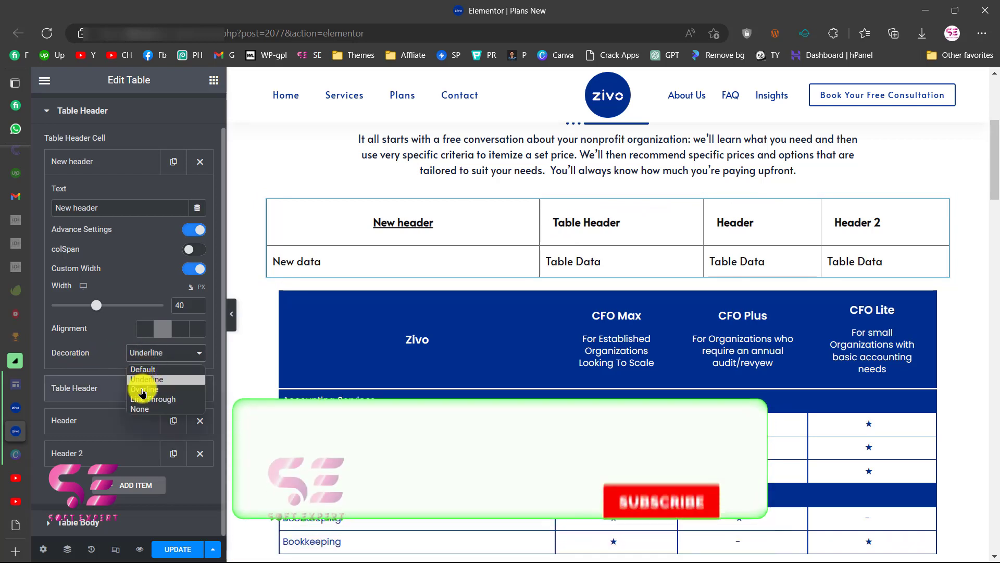
{"action": "left_click", "coordinate": [141, 390]}
{"action": "left_click", "coordinate": [147, 352]}
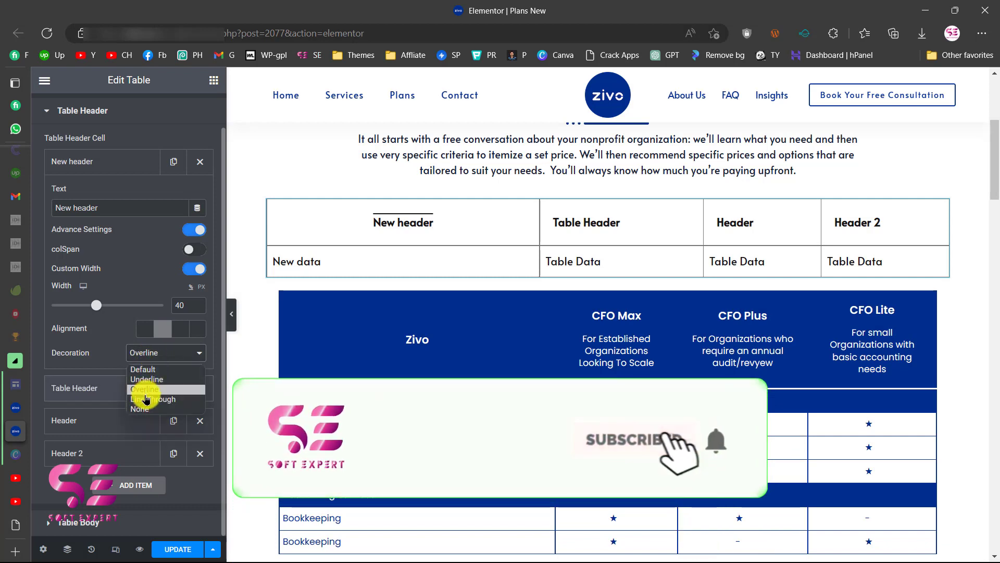
{"action": "left_click", "coordinate": [146, 400]}
{"action": "left_click", "coordinate": [159, 352]}
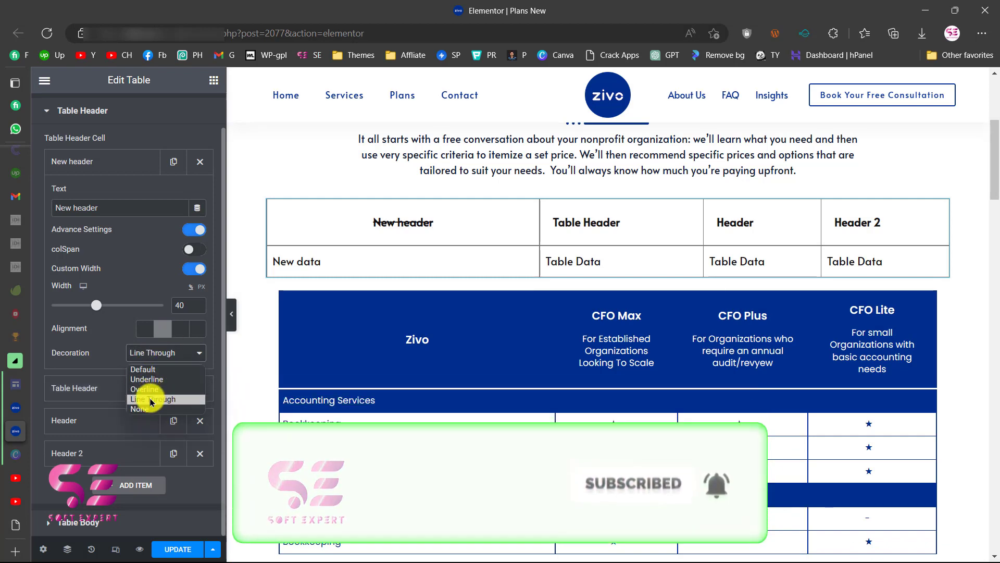
{"action": "left_click", "coordinate": [139, 409]}
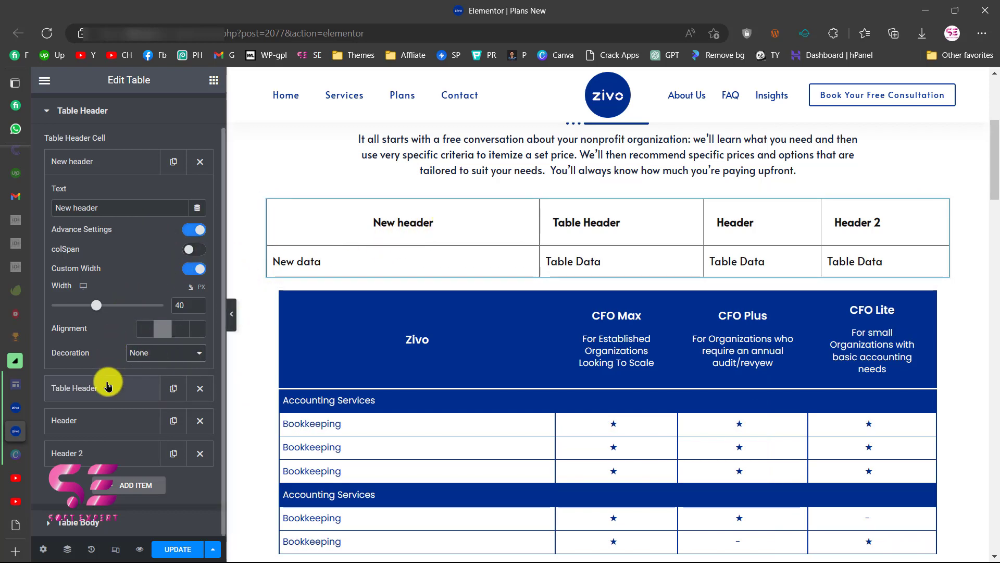
- Enable Advance Settings on the Table Body's New data cell, leaving its decoration at Default
{"action": "left_click", "coordinate": [77, 523]}
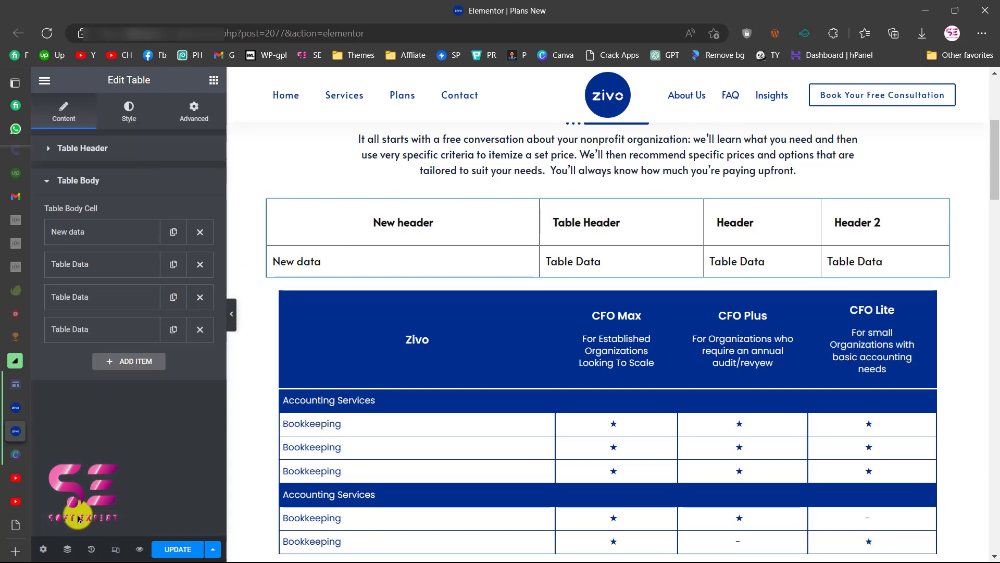
{"action": "left_click", "coordinate": [102, 233]}
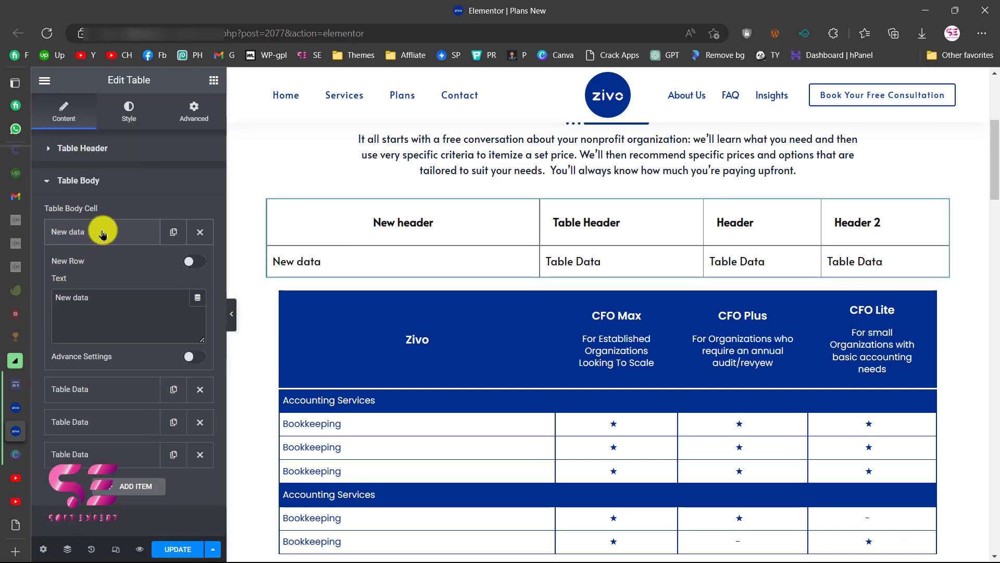
{"action": "left_click_drag", "start_coordinate": [90, 295], "coordinate": [53, 299]}
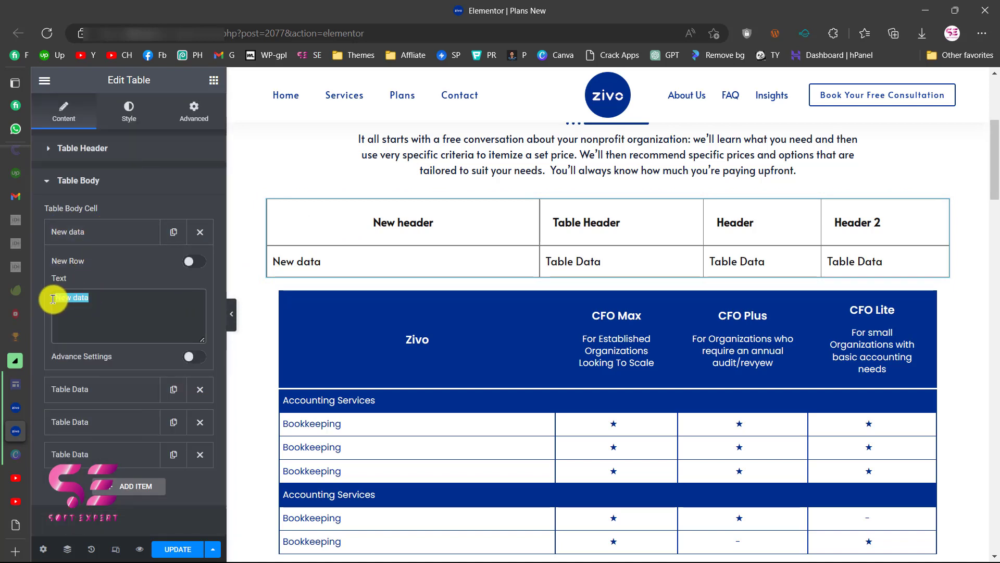
{"action": "left_click", "coordinate": [159, 283]}
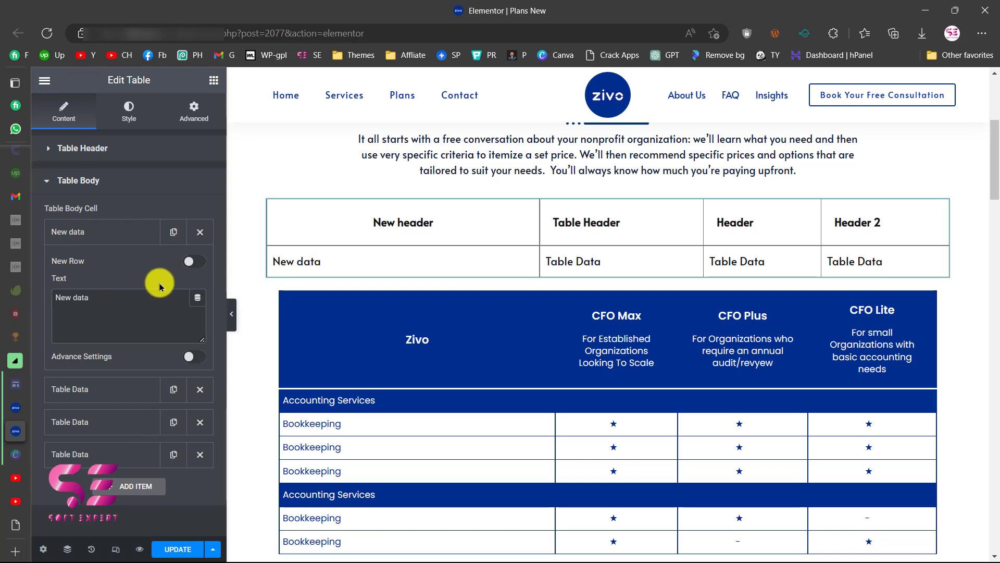
{"action": "left_click", "coordinate": [196, 301]}
{"action": "scroll", "coordinate": [130, 437], "scroll_direction": "down", "scroll_amount": 5}
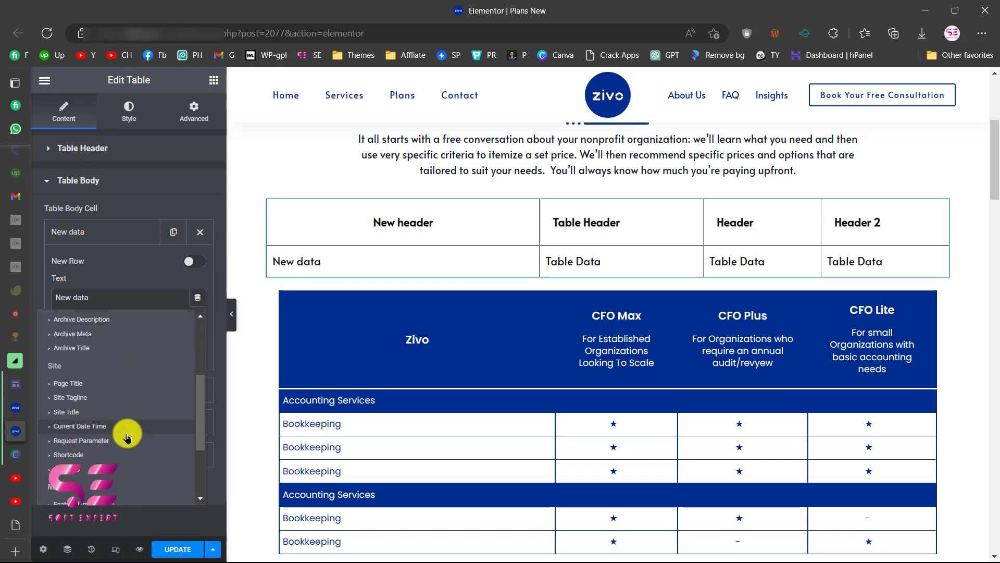
{"action": "left_click", "coordinate": [142, 284]}
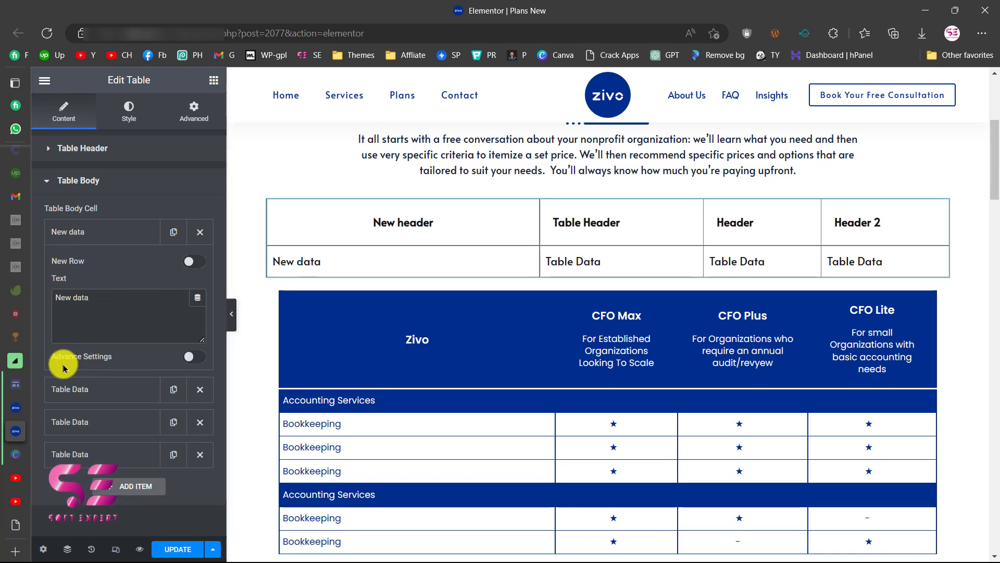
{"action": "left_click", "coordinate": [189, 359]}
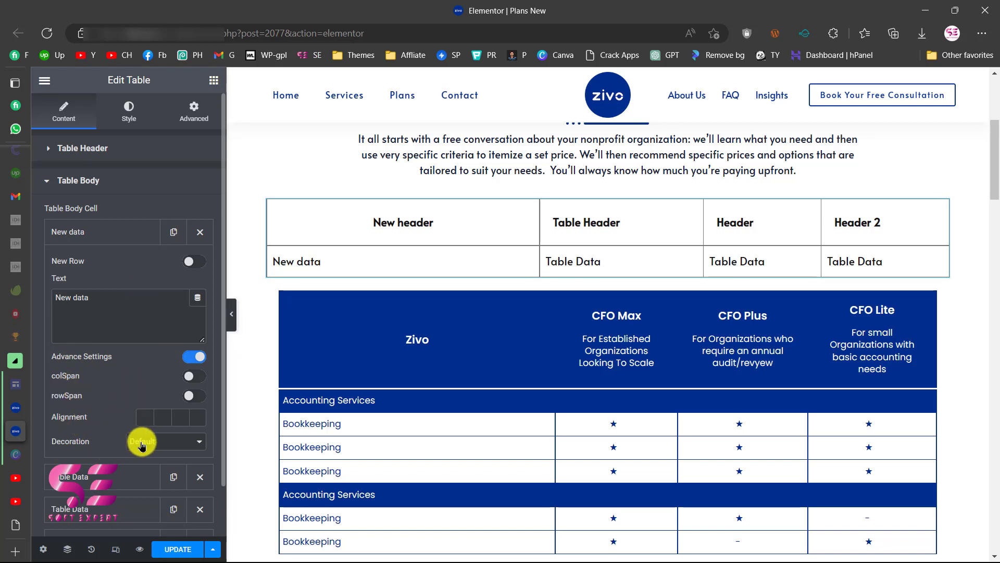
{"action": "left_click", "coordinate": [125, 241]}
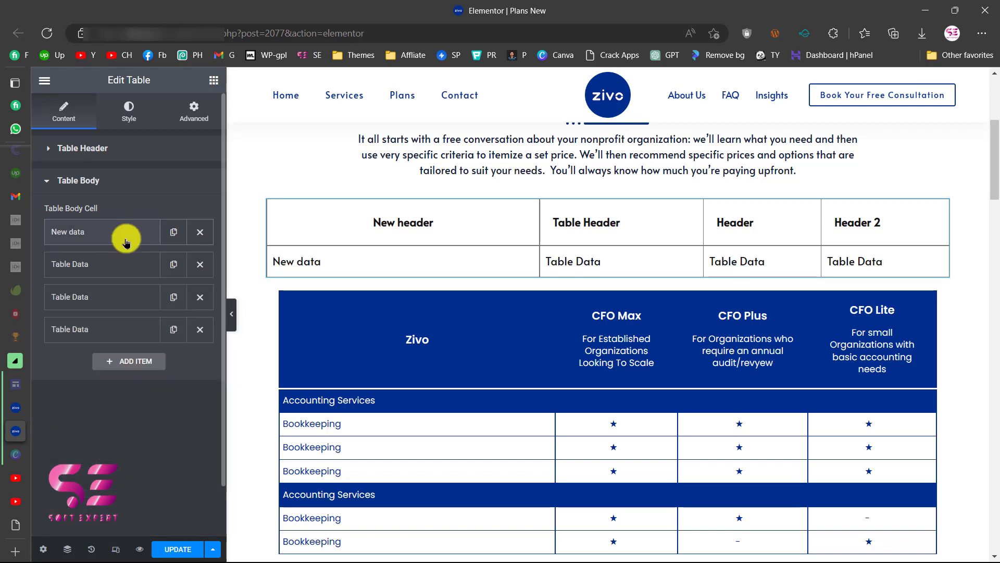
- Duplicate the body cell twice and start a new row at the fifth cell
{"action": "left_click", "coordinate": [172, 331]}
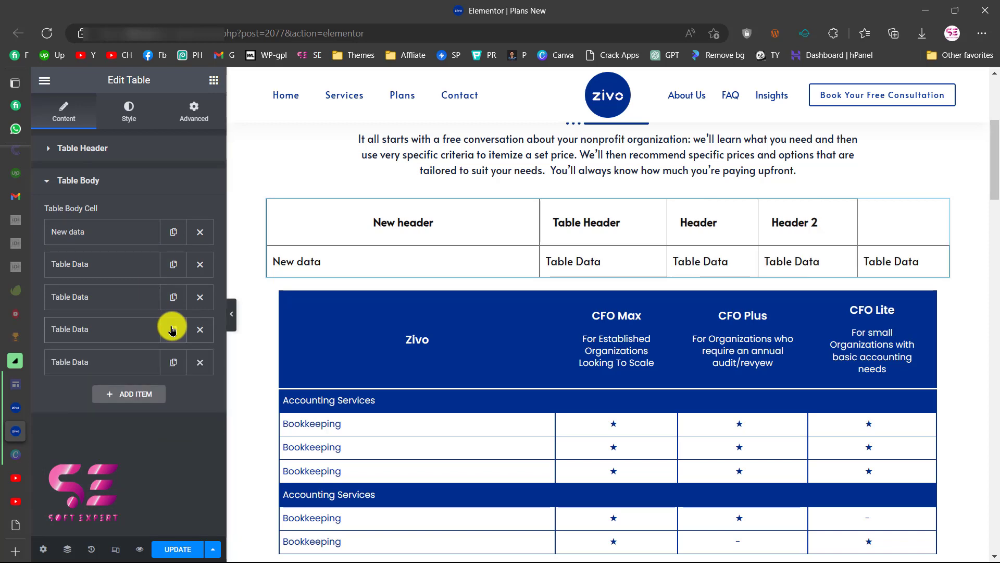
{"action": "left_click", "coordinate": [172, 330]}
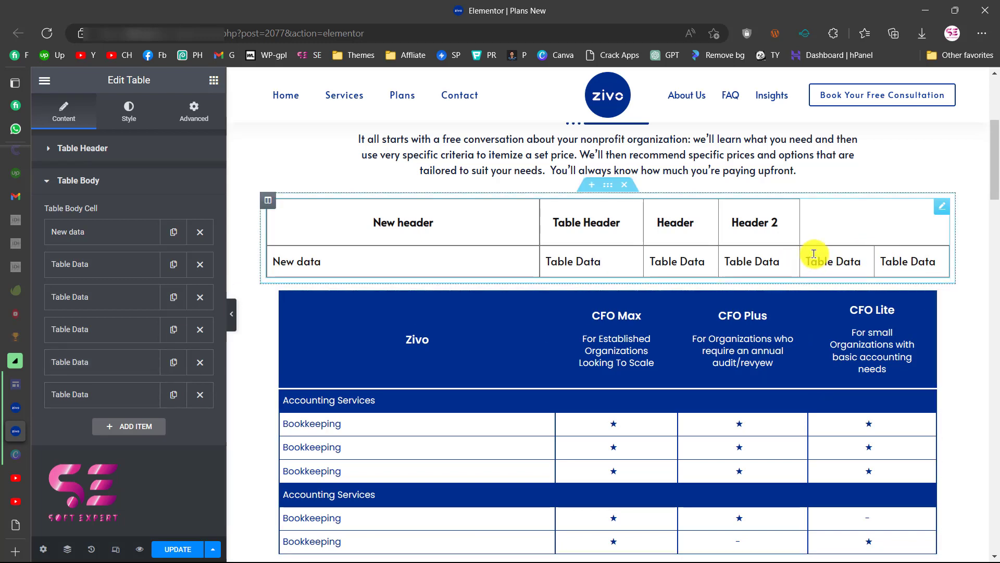
{"action": "left_click", "coordinate": [104, 360]}
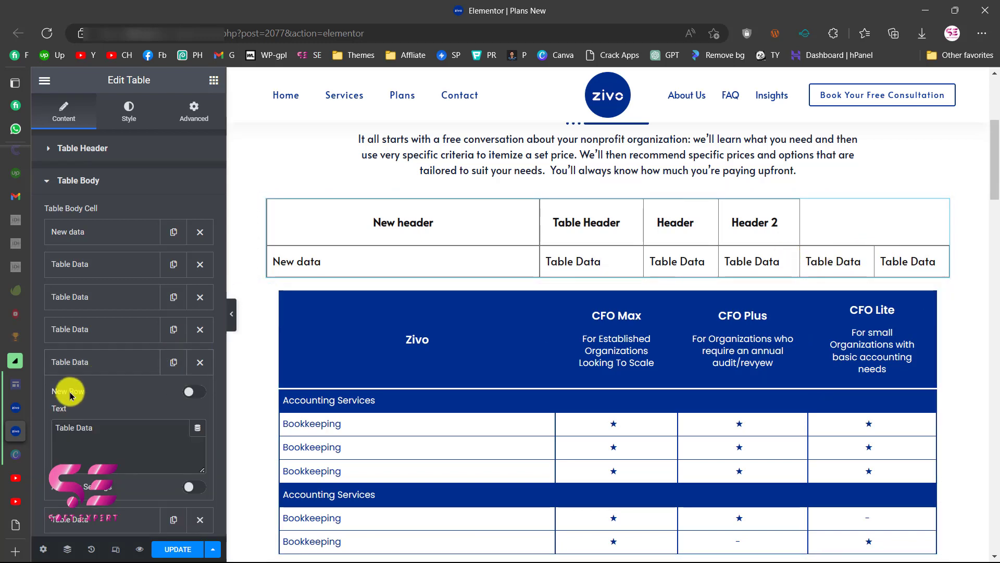
{"action": "left_click", "coordinate": [190, 395]}
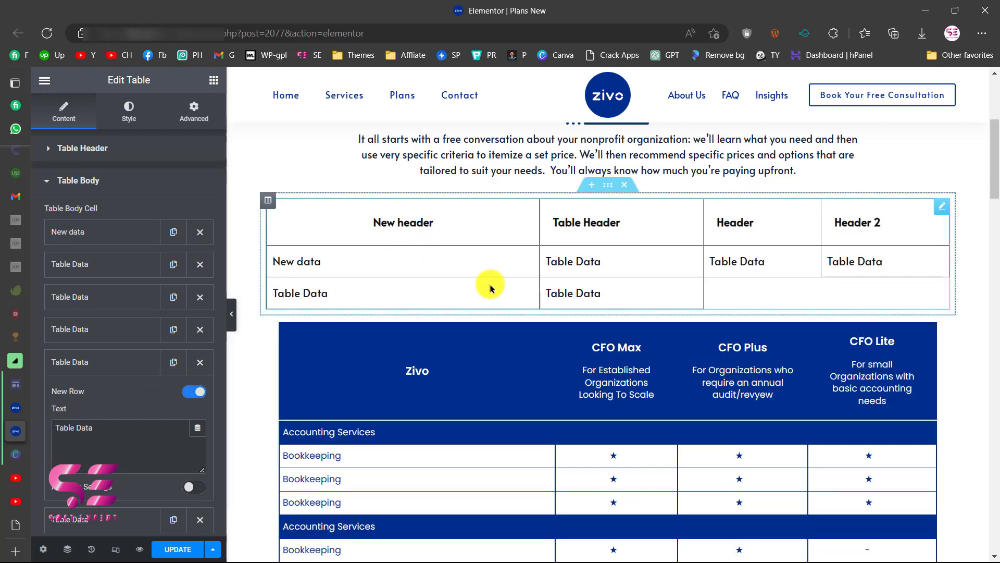
{"action": "left_click", "coordinate": [133, 367]}
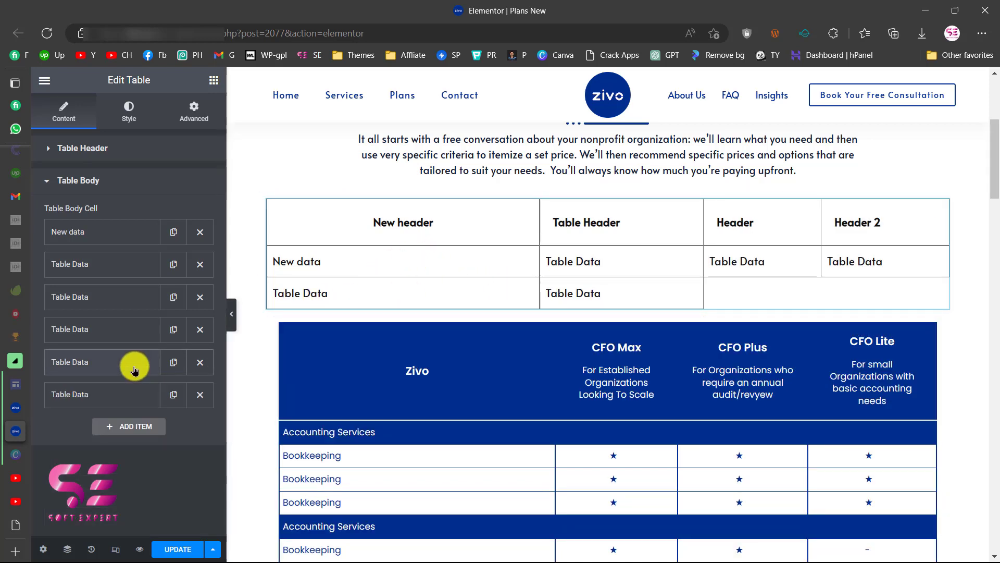
- Duplicate two more body cells so the second row has four cells
{"action": "left_click", "coordinate": [166, 394]}
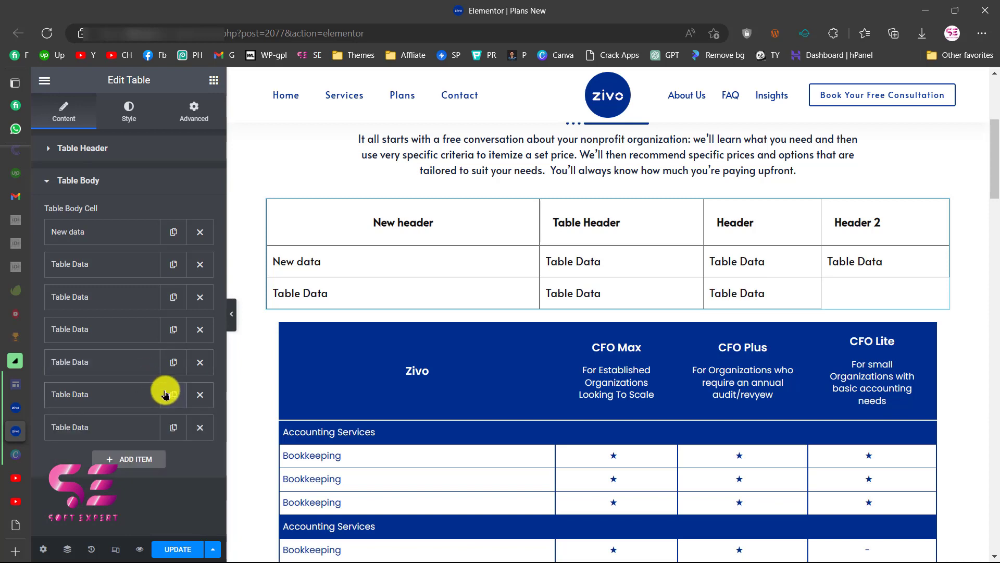
{"action": "left_click", "coordinate": [165, 394]}
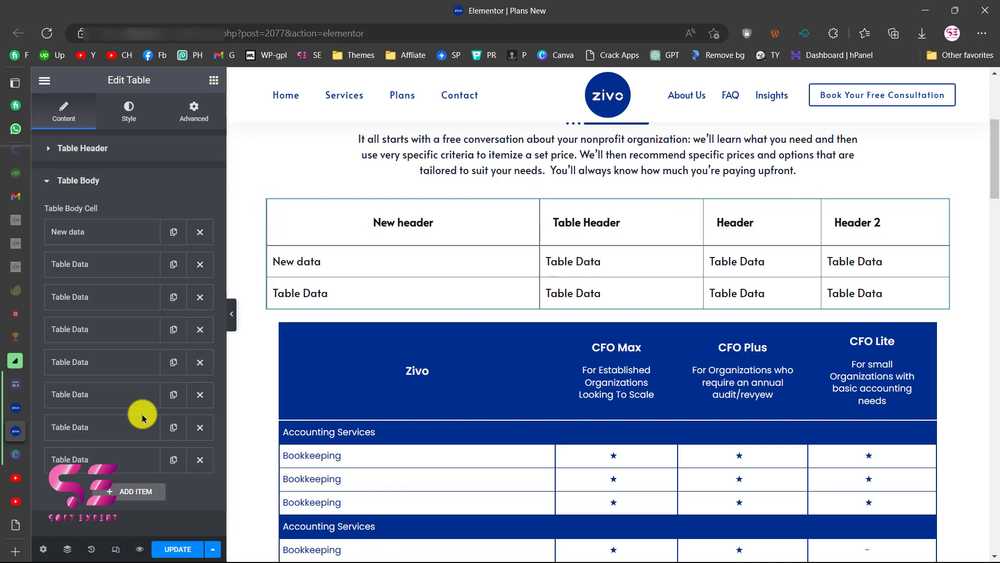
{"action": "left_click", "coordinate": [110, 398]}
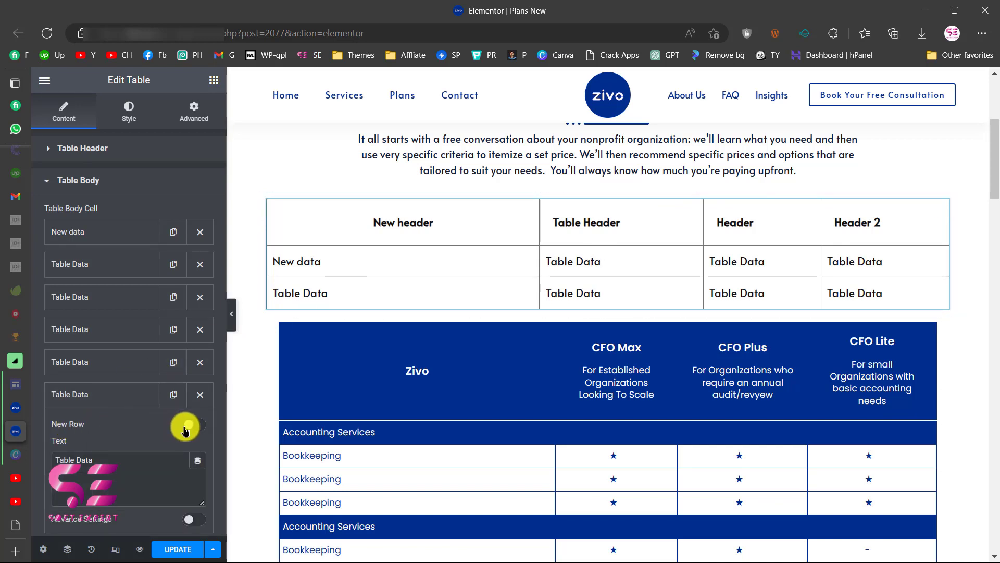
{"action": "left_click", "coordinate": [117, 397]}
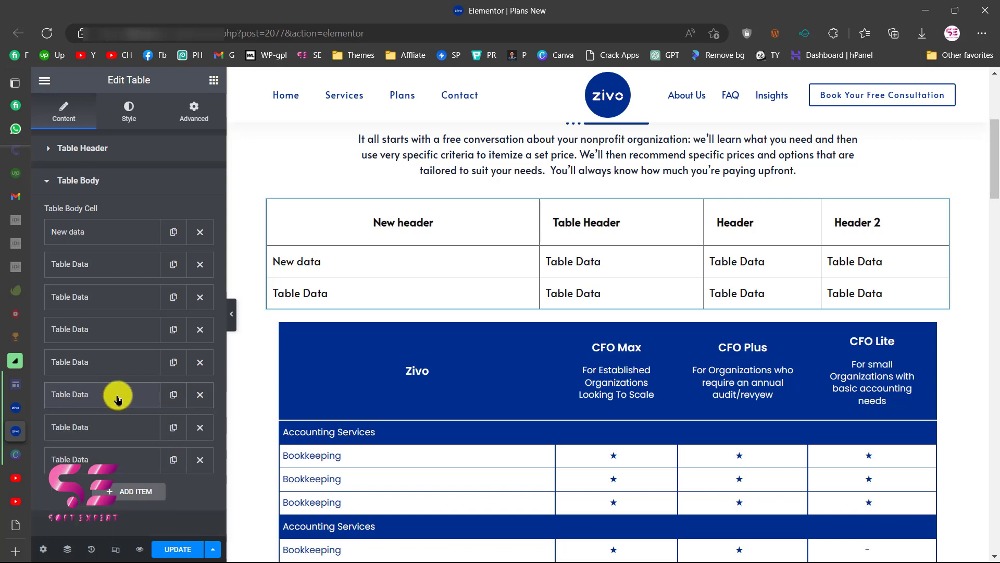
{"action": "left_click", "coordinate": [86, 232]}
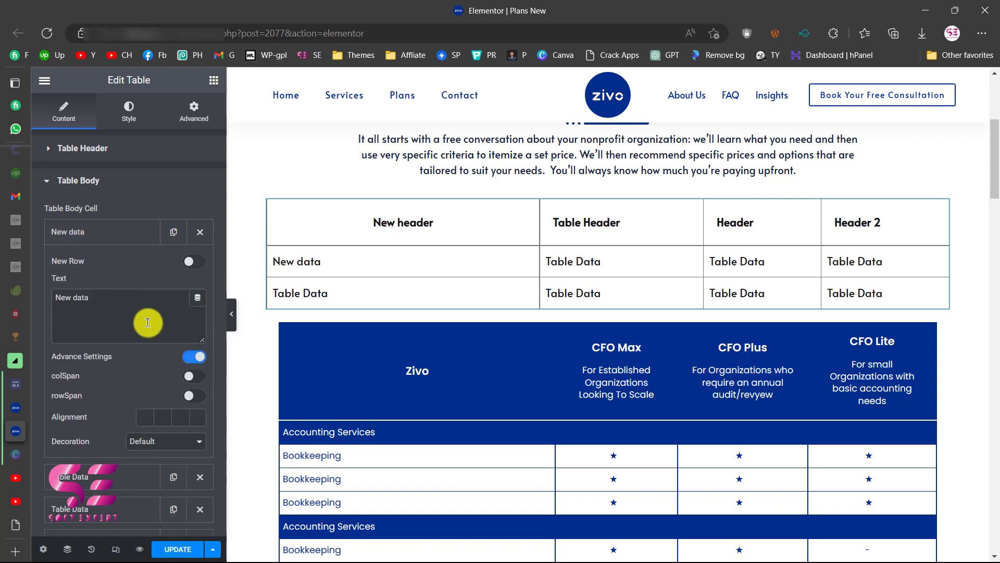
{"action": "scroll", "coordinate": [80, 348], "scroll_direction": "down", "scroll_amount": 2}
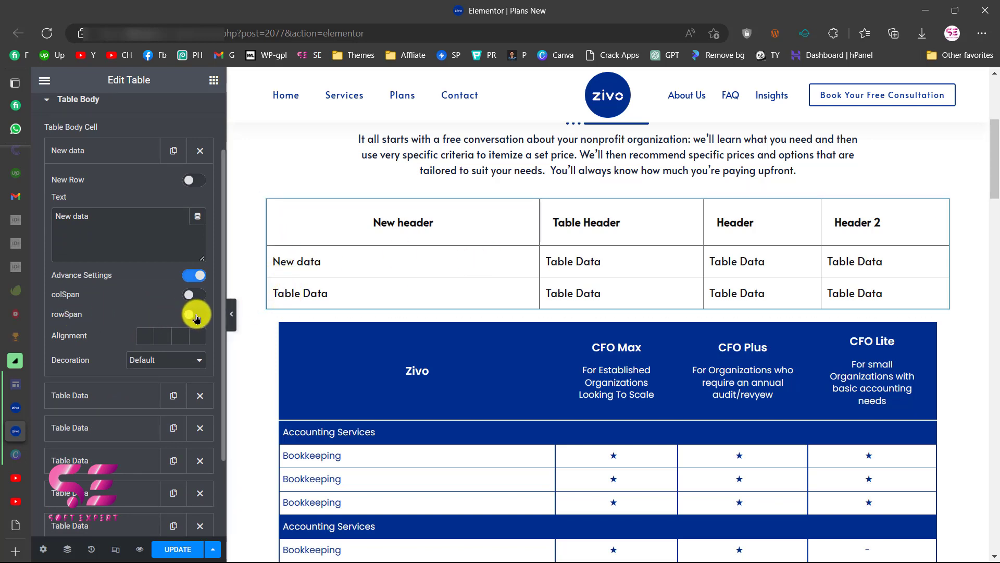
{"action": "left_click", "coordinate": [194, 315]}
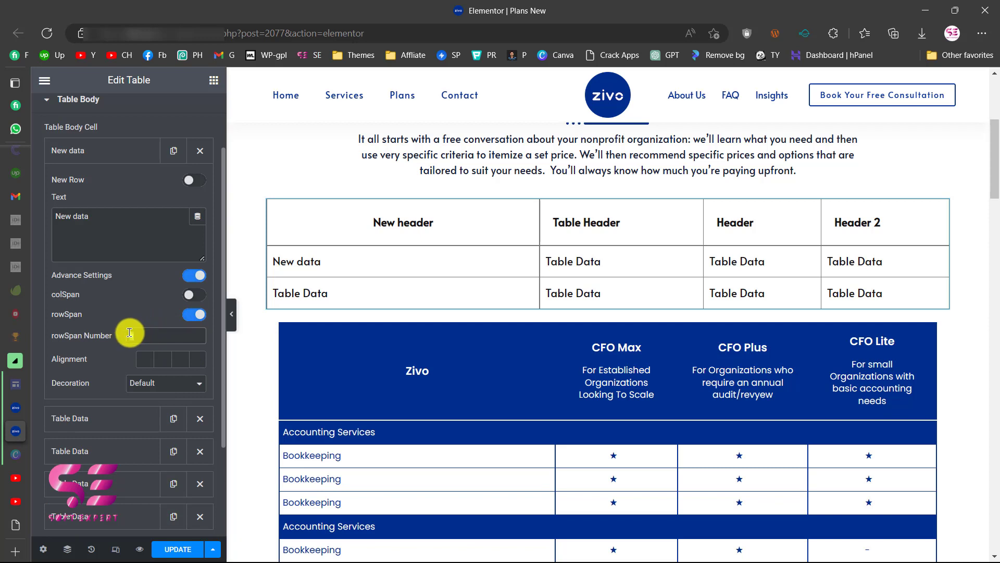
{"action": "type", "text": "2"}
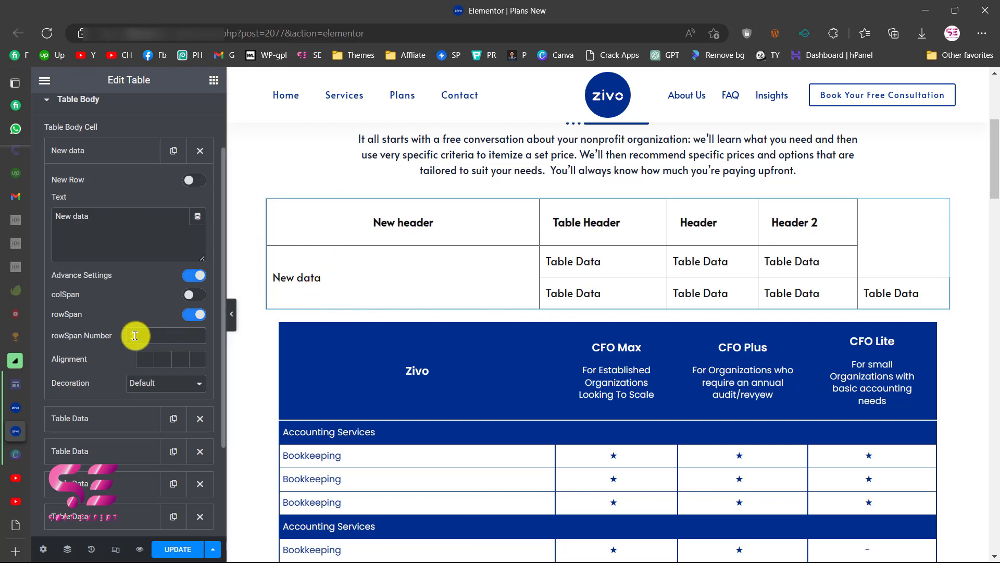
{"action": "double_click", "coordinate": [139, 334]}
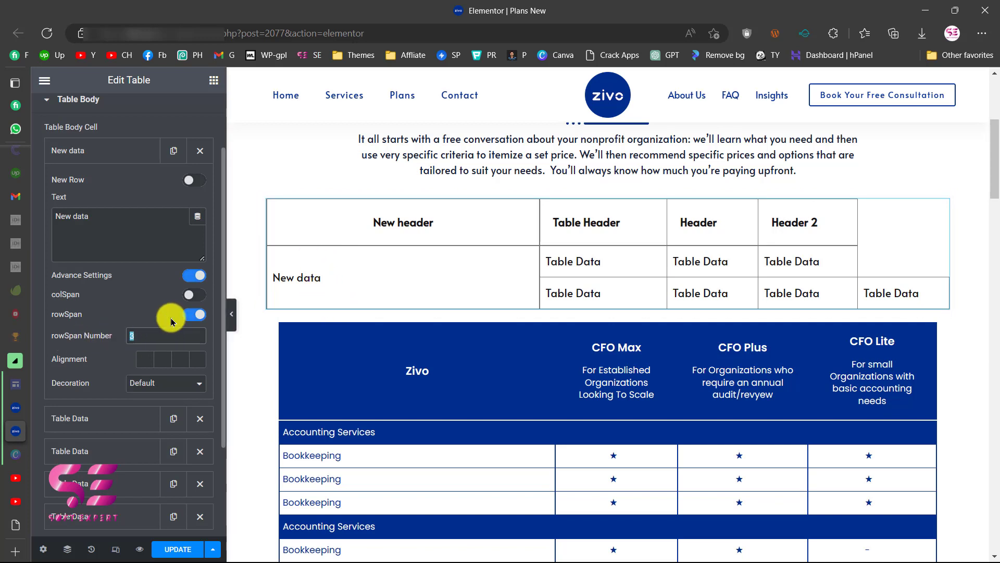
{"action": "left_click", "coordinate": [191, 314]}
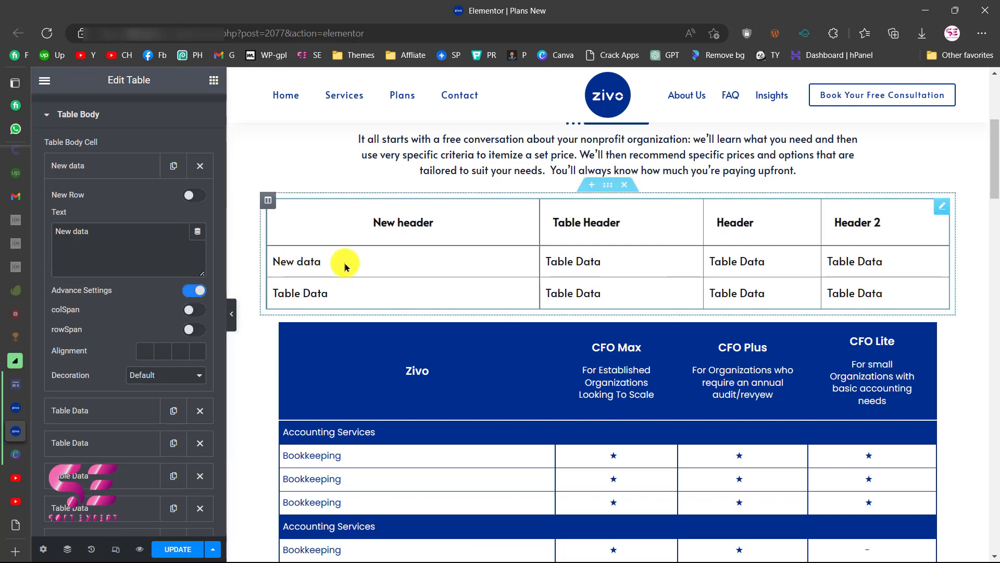
{"action": "scroll", "coordinate": [149, 292], "scroll_direction": "up", "scroll_amount": 3}
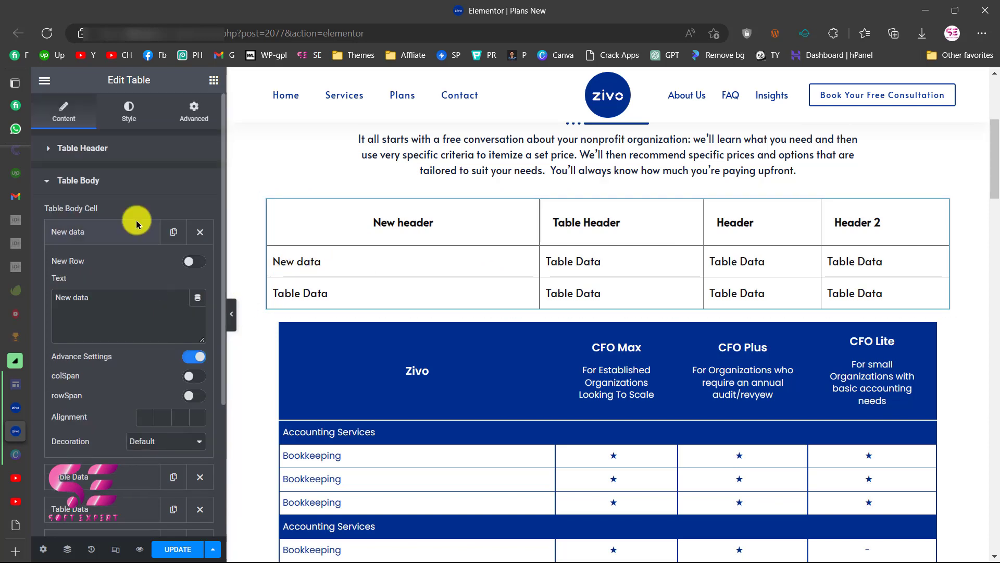
- In the Style tab, try inner cell padding from 1 up to 18, then clear it
{"action": "left_click", "coordinate": [121, 113]}
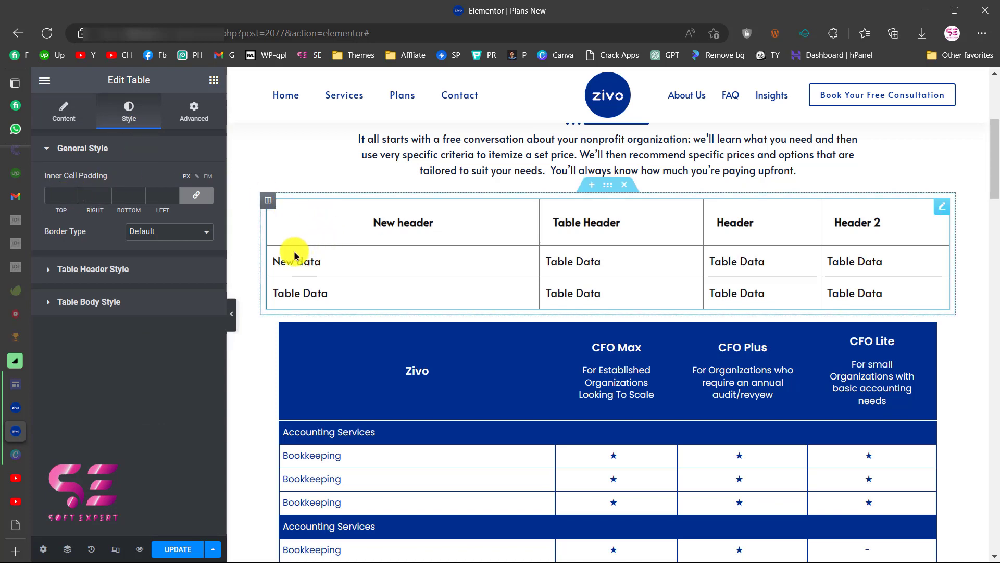
{"action": "left_click", "coordinate": [175, 195]}
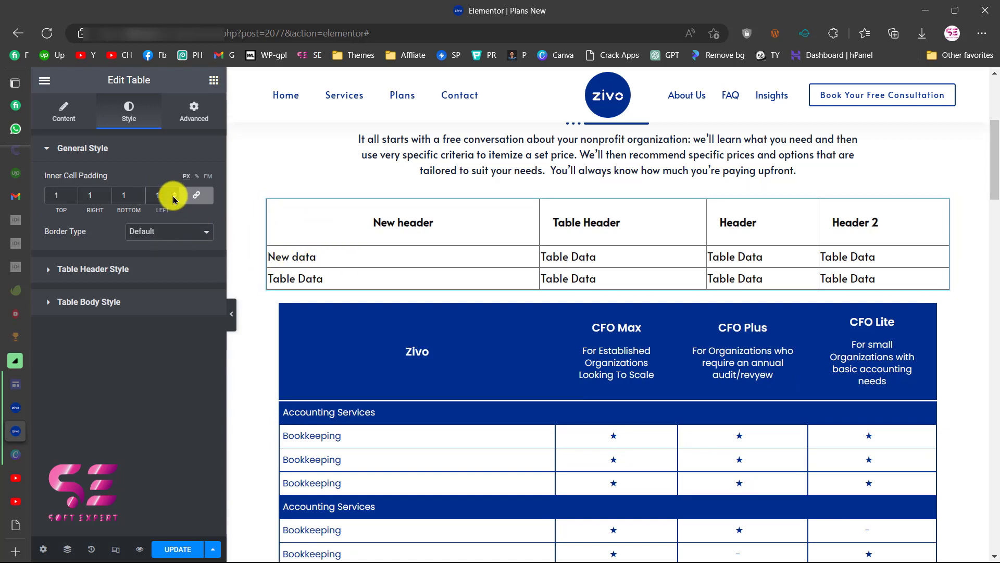
{"action": "left_click_drag", "start_coordinate": [175, 194], "coordinate": [175, 194]}
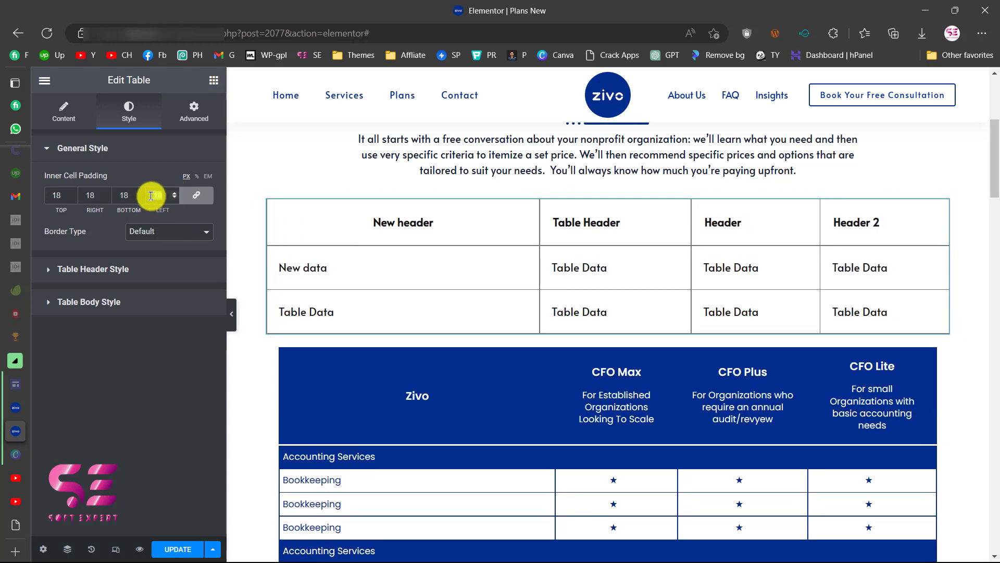
{"action": "key", "text": "BackSpace"}
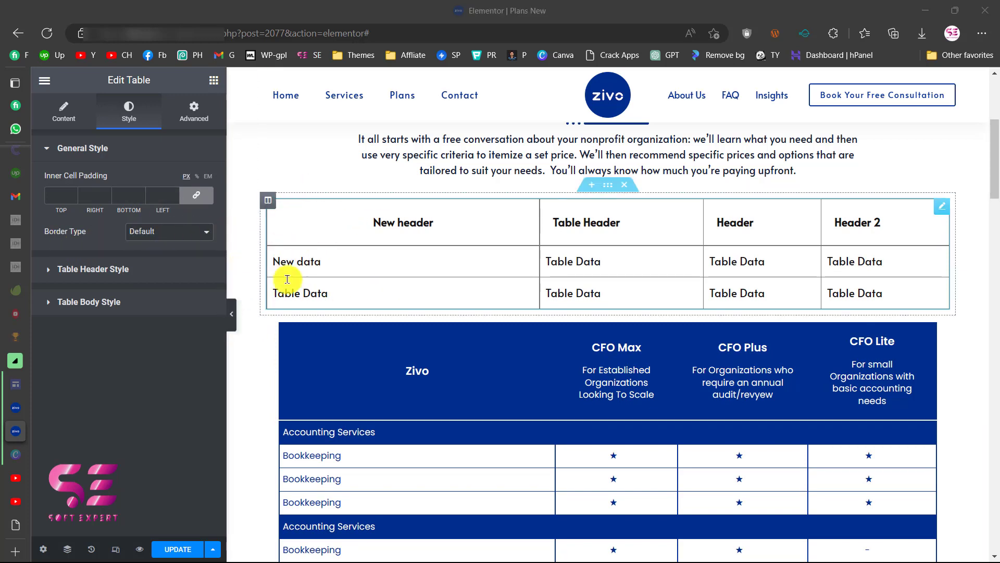
- Give the table solid cell borders of width 1
{"action": "left_click", "coordinate": [159, 232]}
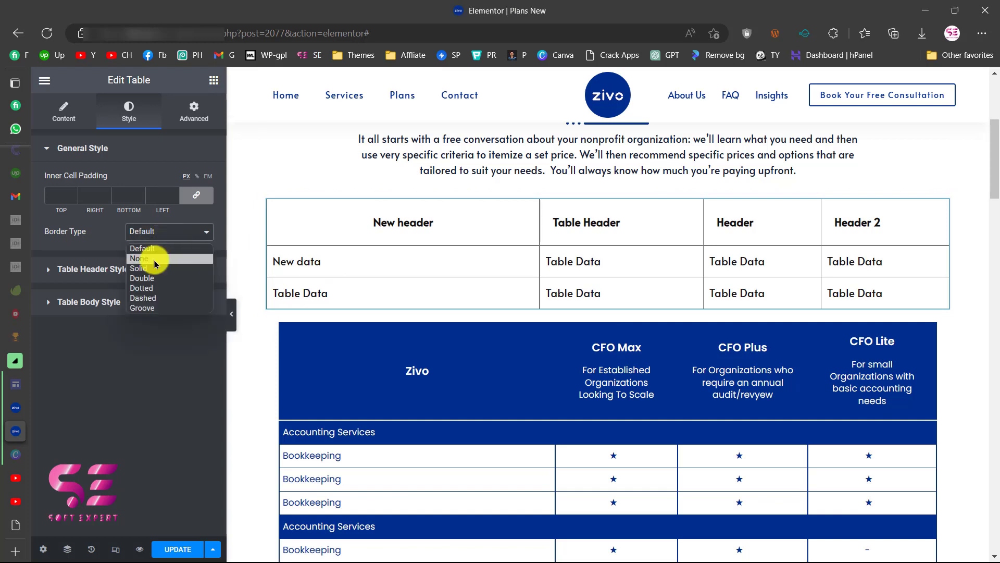
{"action": "left_click", "coordinate": [151, 267]}
{"action": "left_click", "coordinate": [166, 270]}
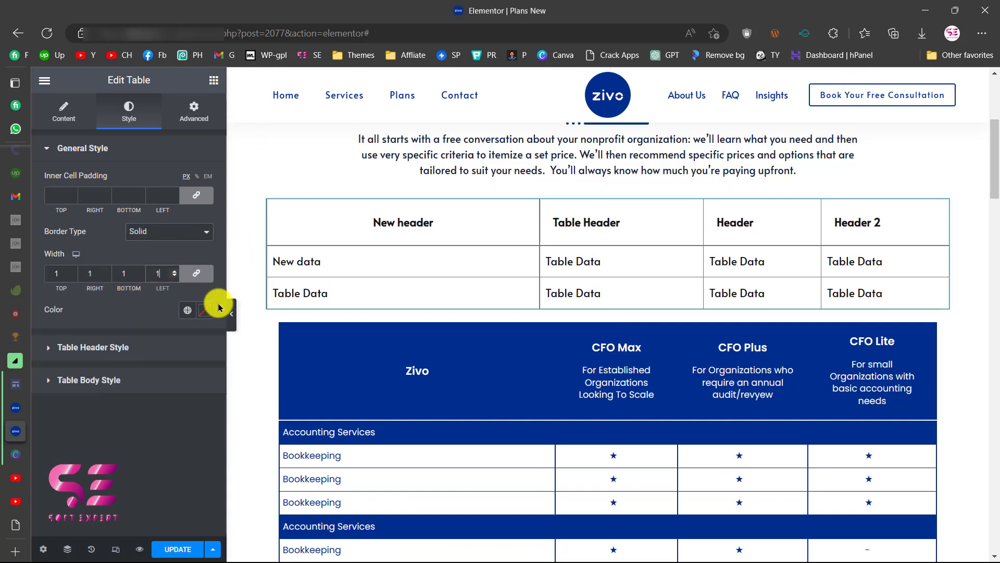
- Set the border colour to a fully saturated custom magenta
{"action": "left_click", "coordinate": [189, 312]}
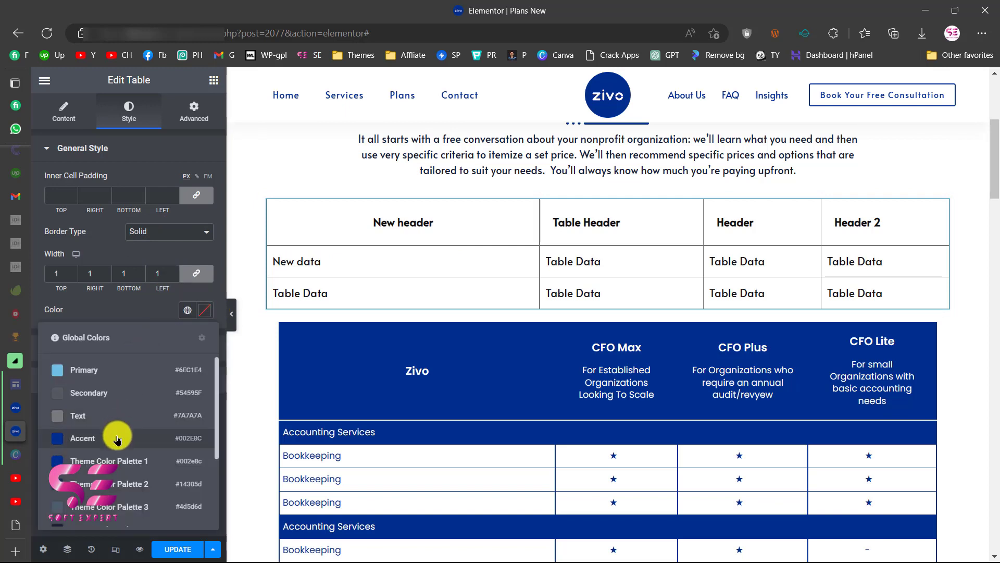
{"action": "left_click", "coordinate": [100, 440]}
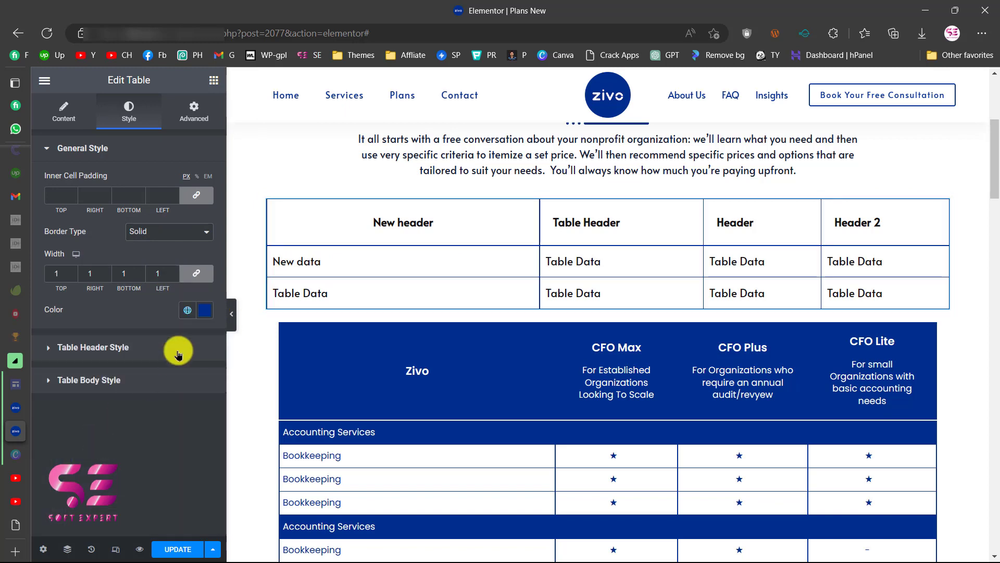
{"action": "left_click", "coordinate": [203, 310]}
{"action": "left_click", "coordinate": [76, 478]}
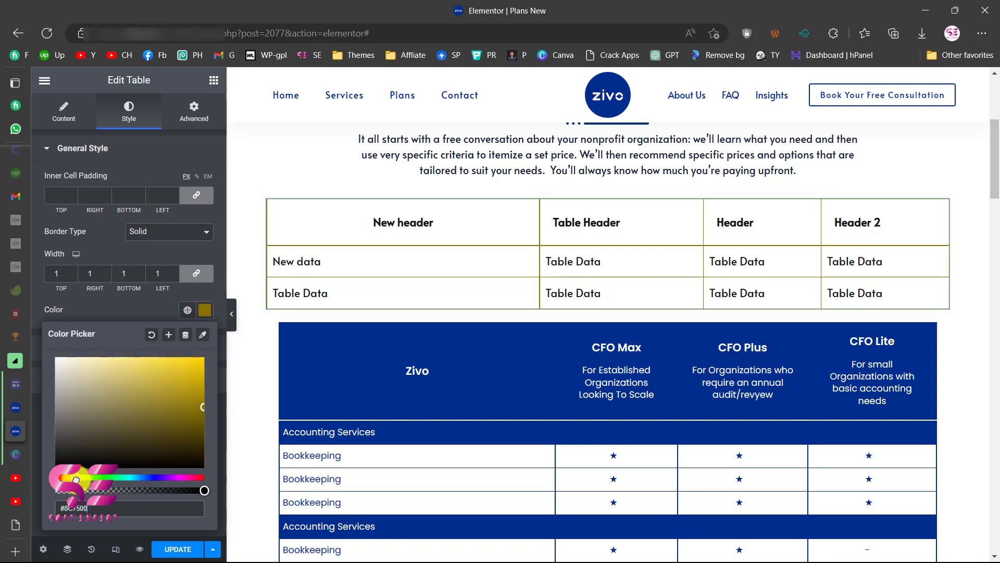
{"action": "left_click_drag", "start_coordinate": [135, 411], "coordinate": [206, 360]}
{"action": "left_click", "coordinate": [178, 476]}
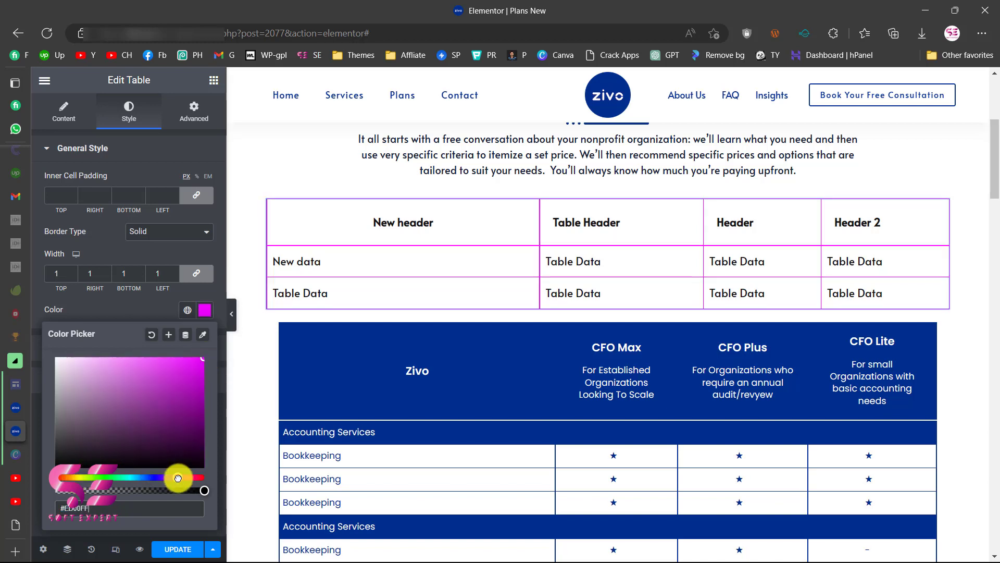
{"action": "left_click", "coordinate": [149, 310]}
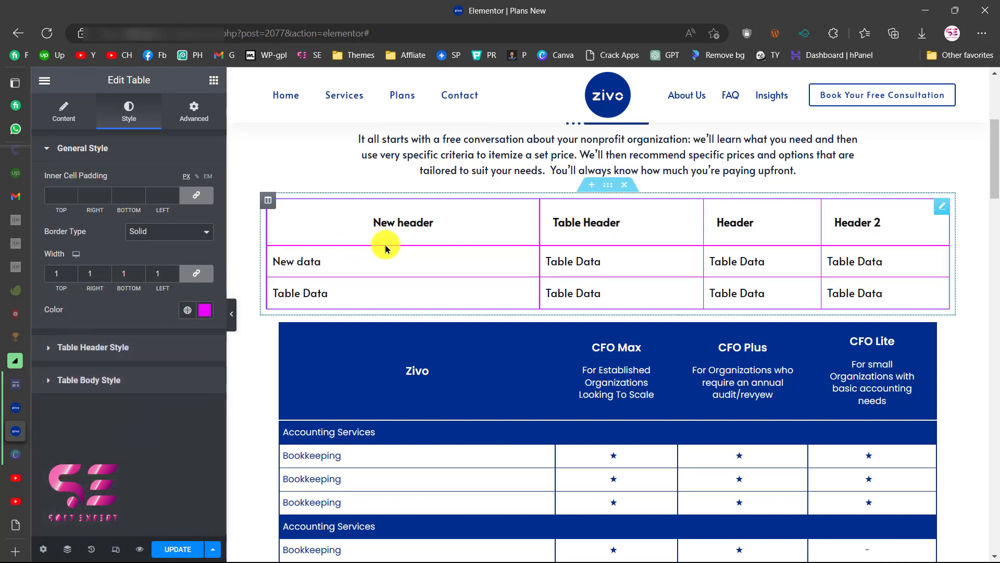
- Centre the table header text and colour it bright orange
{"action": "left_click", "coordinate": [93, 348]}
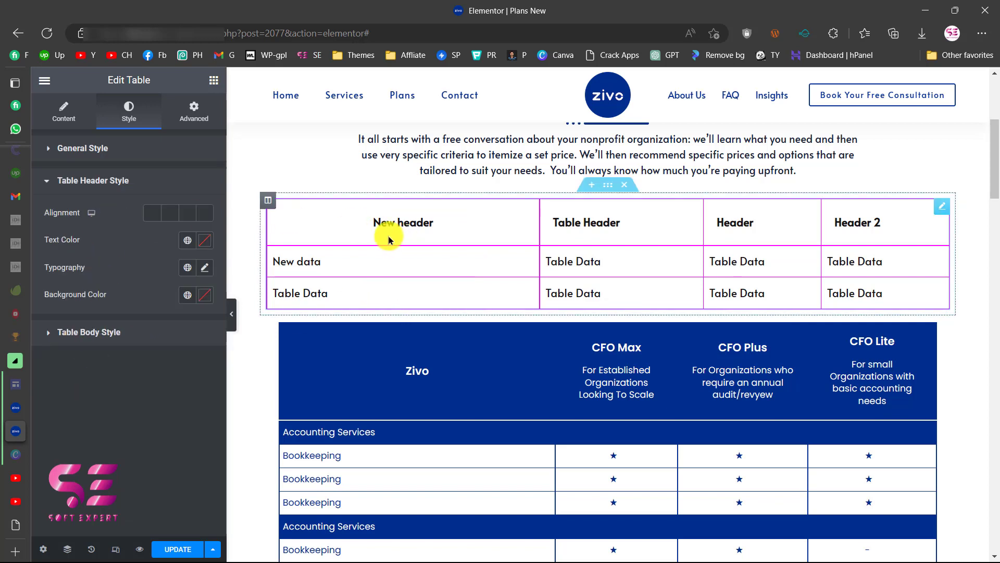
{"action": "left_click", "coordinate": [178, 214]}
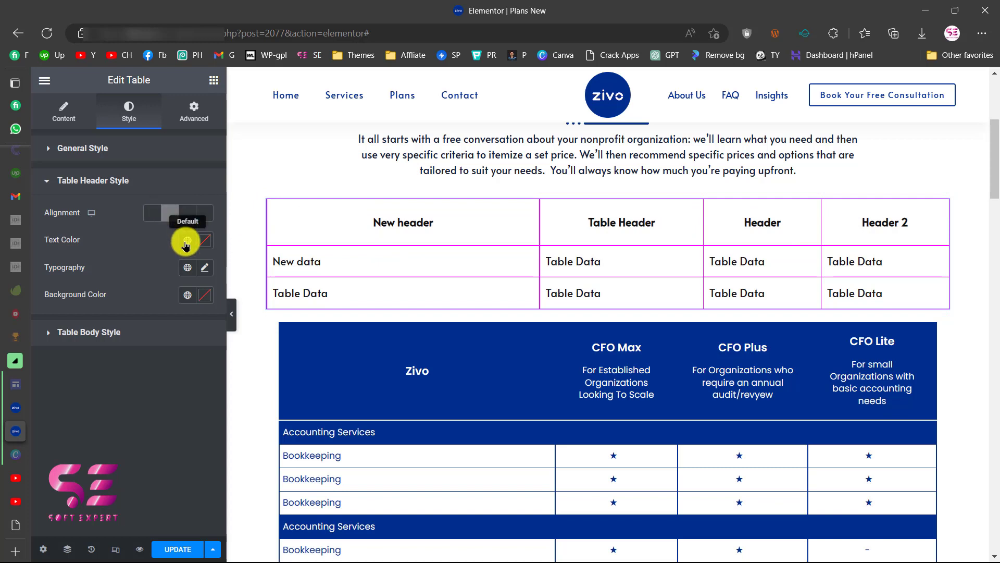
{"action": "left_click", "coordinate": [204, 240]}
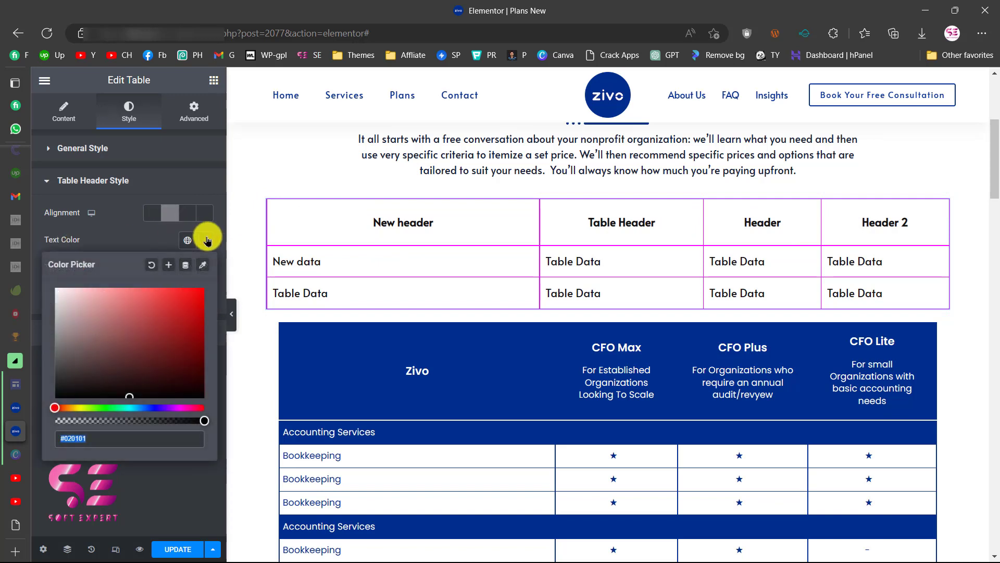
{"action": "left_click", "coordinate": [68, 408]}
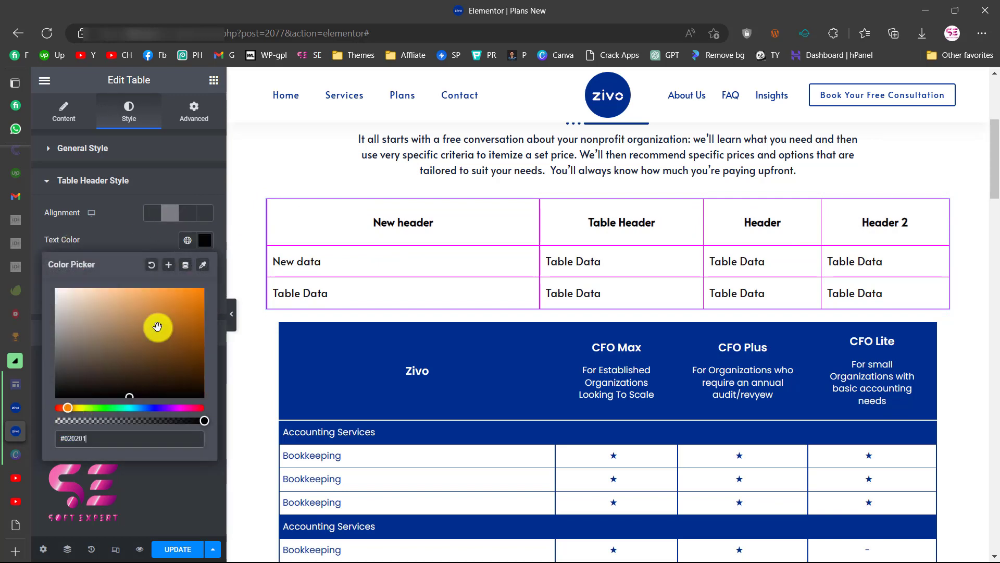
{"action": "left_click_drag", "start_coordinate": [156, 328], "coordinate": [201, 297]}
{"action": "left_click", "coordinate": [143, 248]}
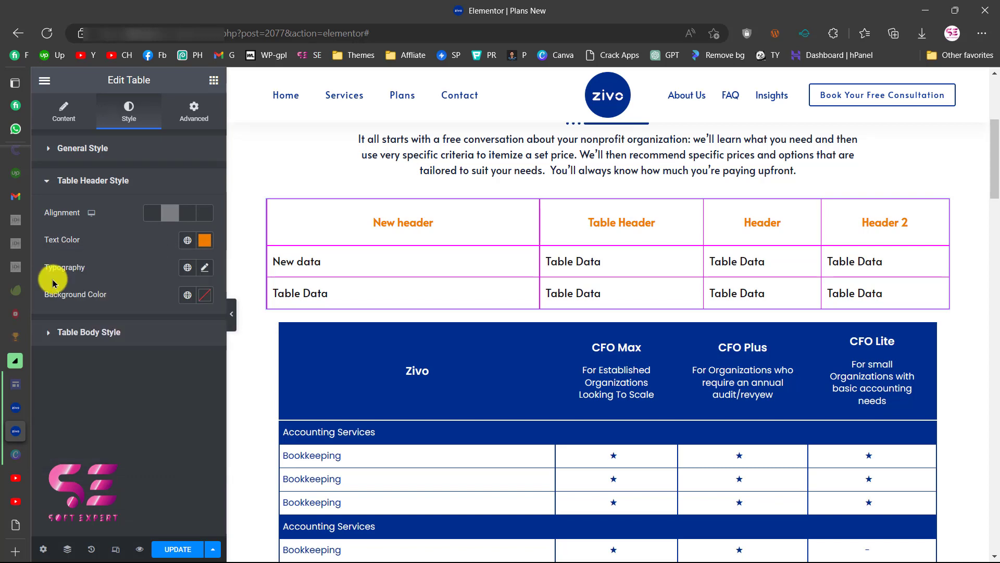
- Set the header typography font family to Poppins
{"action": "left_click", "coordinate": [205, 267]}
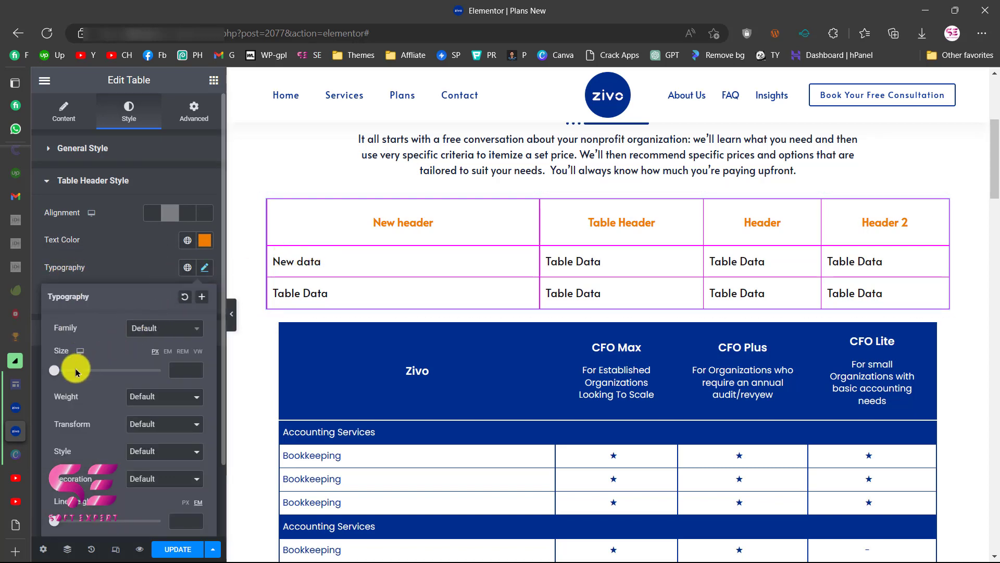
{"action": "scroll", "coordinate": [156, 412], "scroll_direction": "down", "scroll_amount": 2}
{"action": "scroll", "coordinate": [161, 401], "scroll_direction": "up", "scroll_amount": 2}
{"action": "left_click", "coordinate": [167, 321]}
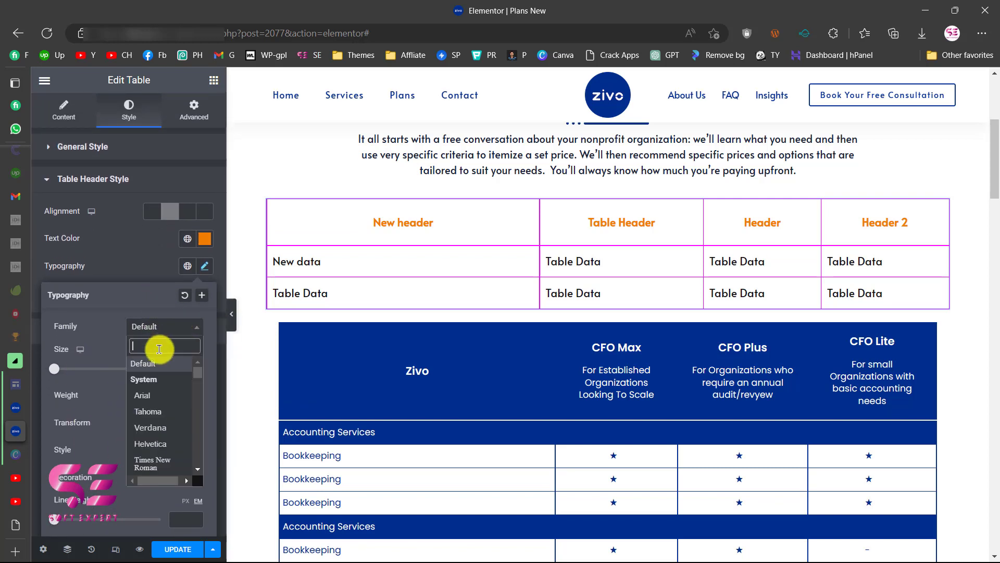
{"action": "type", "text": "popp"}
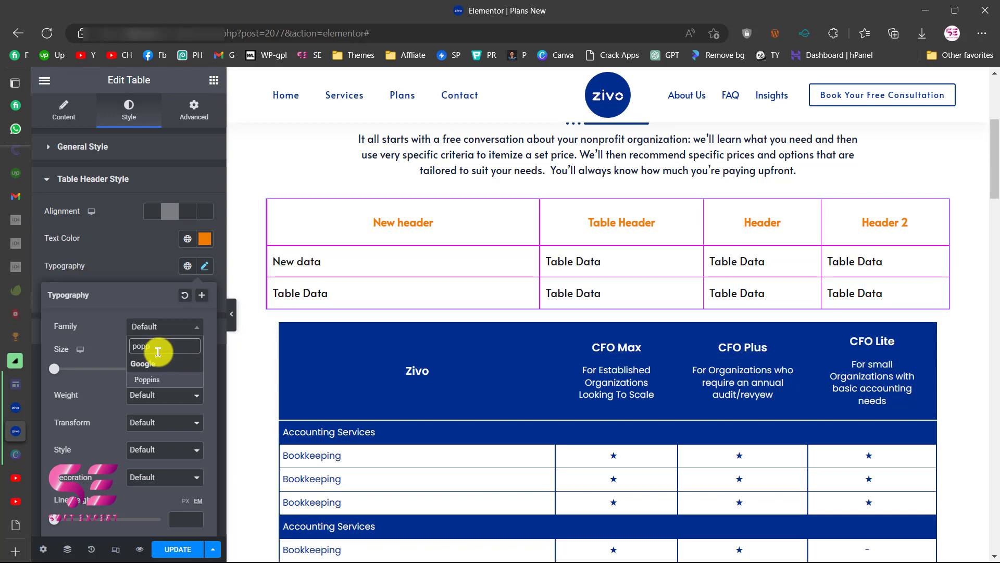
{"action": "left_click", "coordinate": [149, 379]}
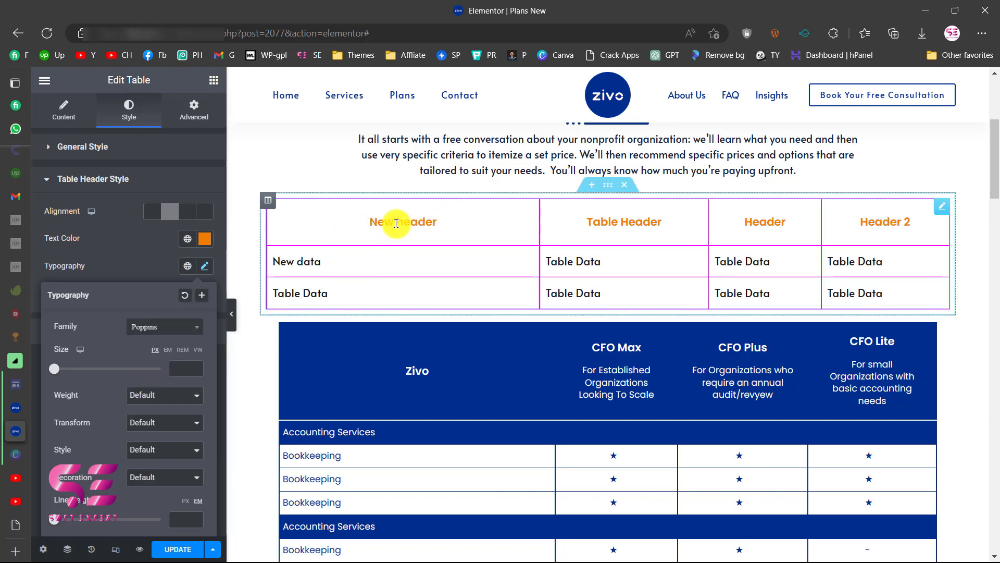
{"action": "left_click", "coordinate": [205, 265]}
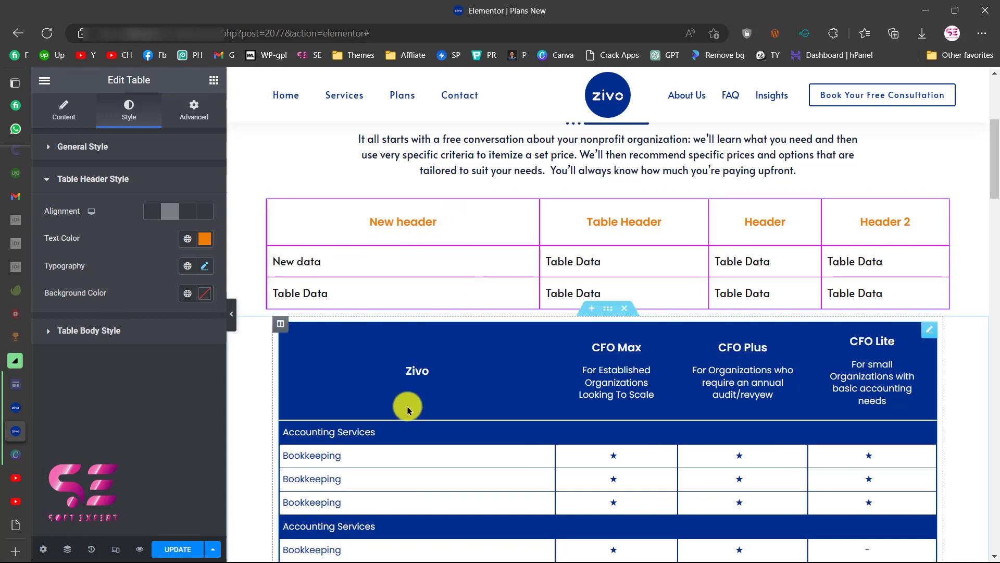
- Give the header row a dark red-brown background colour
{"action": "left_click", "coordinate": [200, 296]}
{"action": "left_click", "coordinate": [109, 379]}
{"action": "left_click_drag", "start_coordinate": [109, 379], "coordinate": [110, 435]}
{"action": "left_click", "coordinate": [149, 294]}
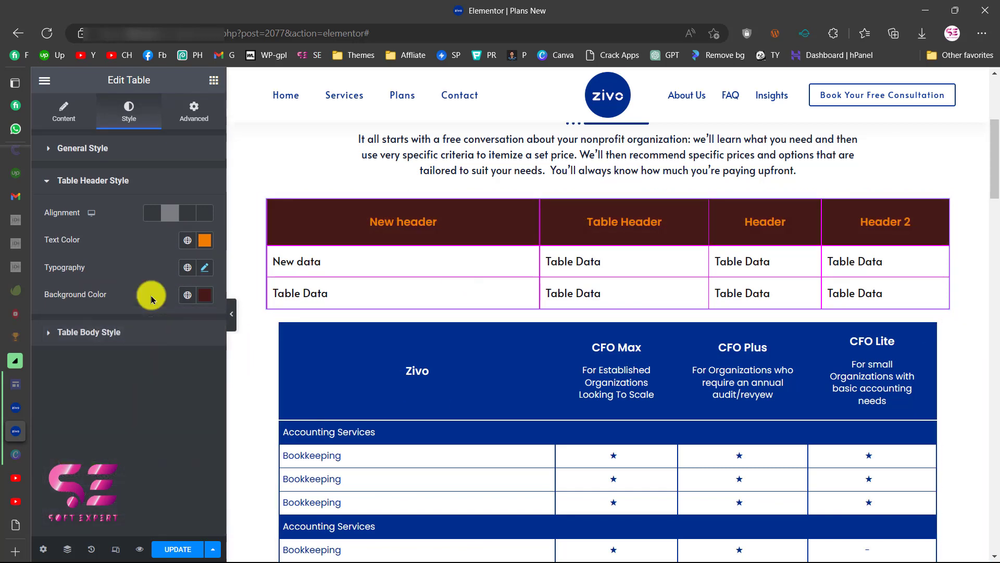
- Left-align the table body text and colour it with the global grey Text preset
{"action": "left_click", "coordinate": [127, 327]}
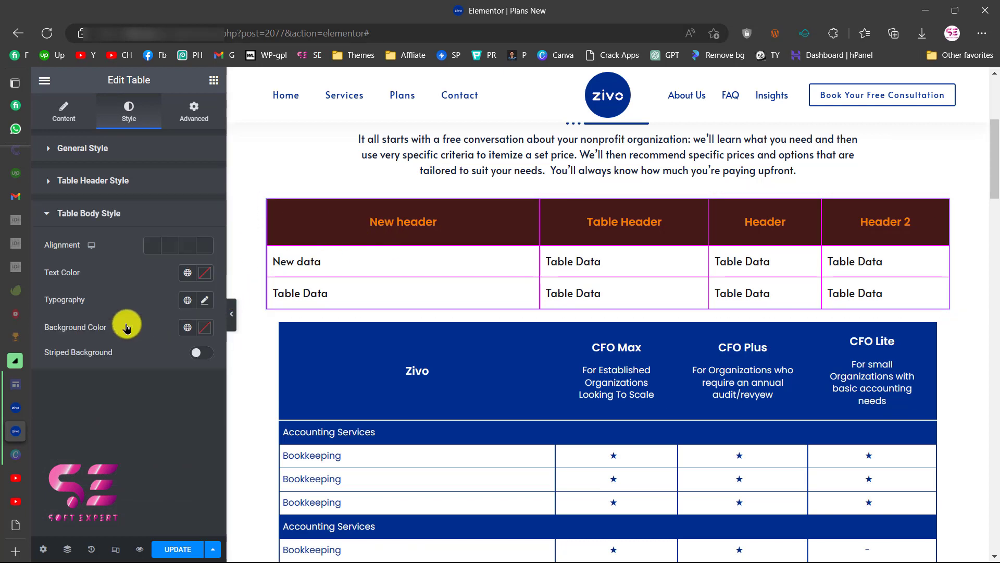
{"action": "left_click", "coordinate": [163, 249]}
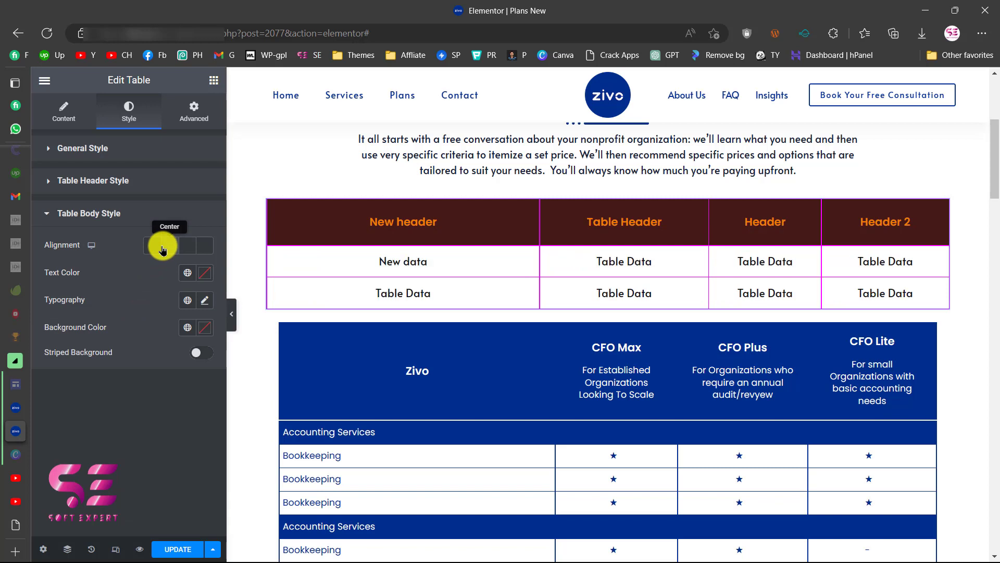
{"action": "left_click", "coordinate": [191, 248]}
{"action": "left_click", "coordinate": [163, 250]}
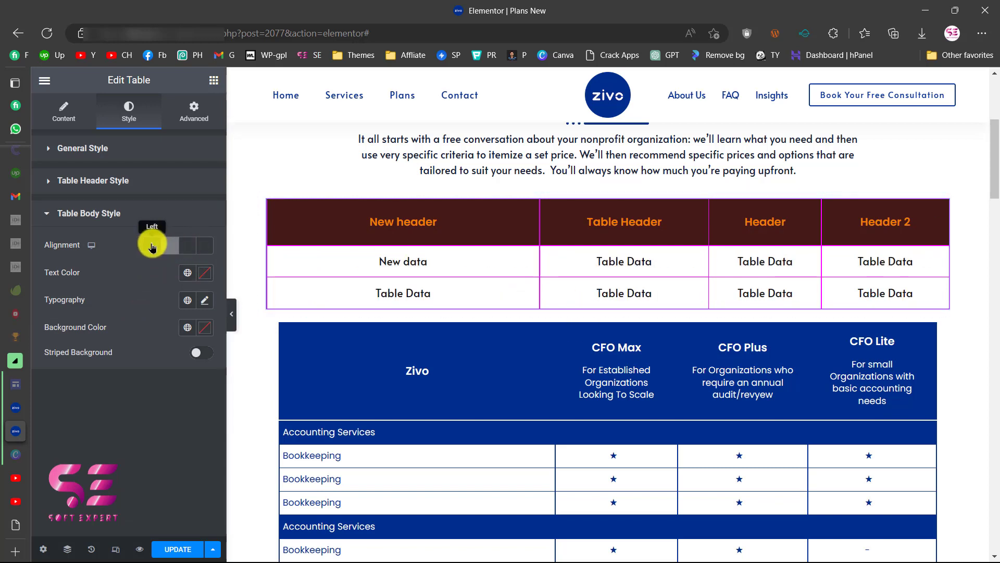
{"action": "left_click", "coordinate": [152, 245]}
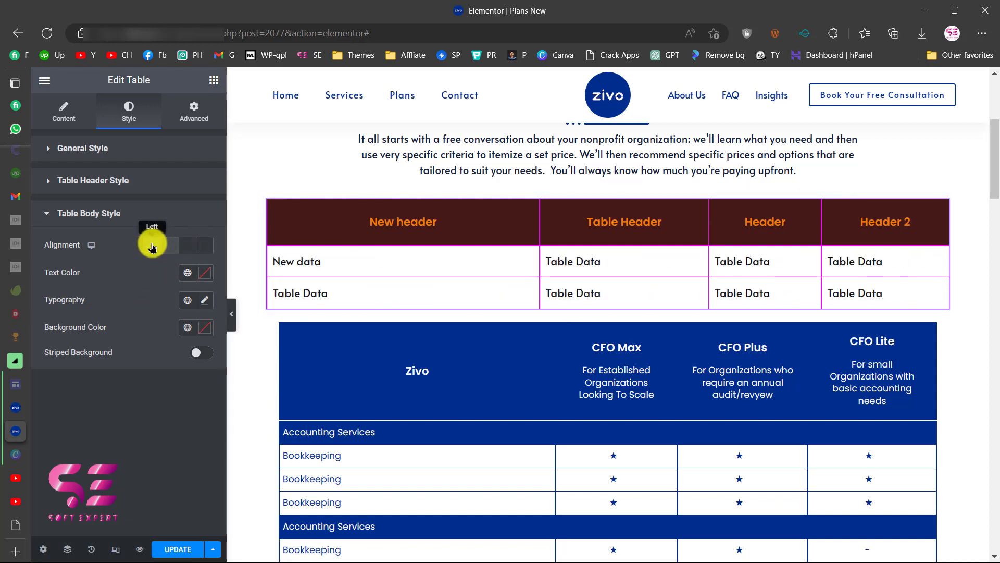
{"action": "left_click", "coordinate": [188, 274]}
{"action": "left_click", "coordinate": [101, 376]}
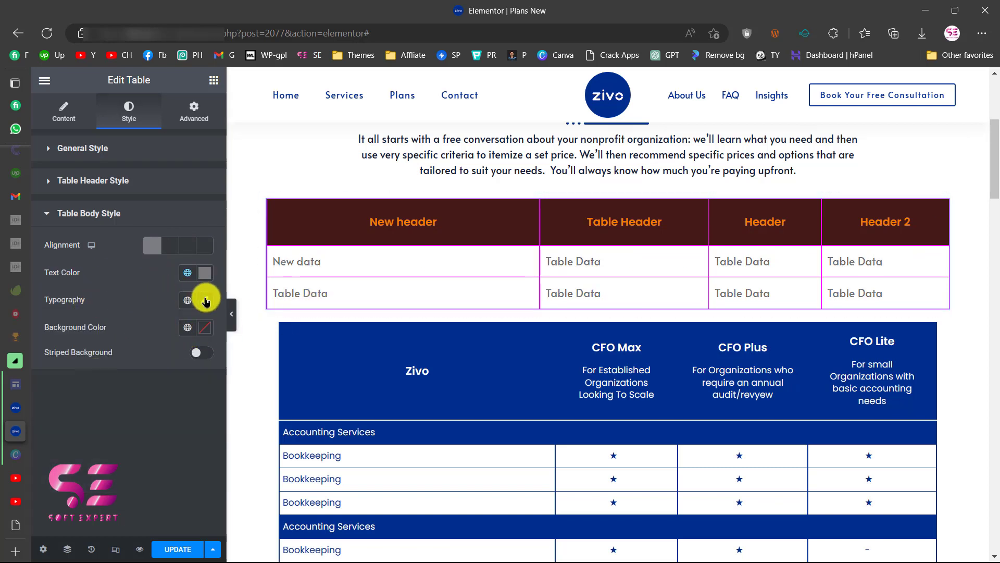
- Leave the body background empty and enable striped rows with secondary colour #C7CBCF
{"action": "left_click", "coordinate": [204, 332]}
{"action": "left_click", "coordinate": [143, 384]}
{"action": "left_click", "coordinate": [118, 382]}
{"action": "left_click", "coordinate": [151, 352]}
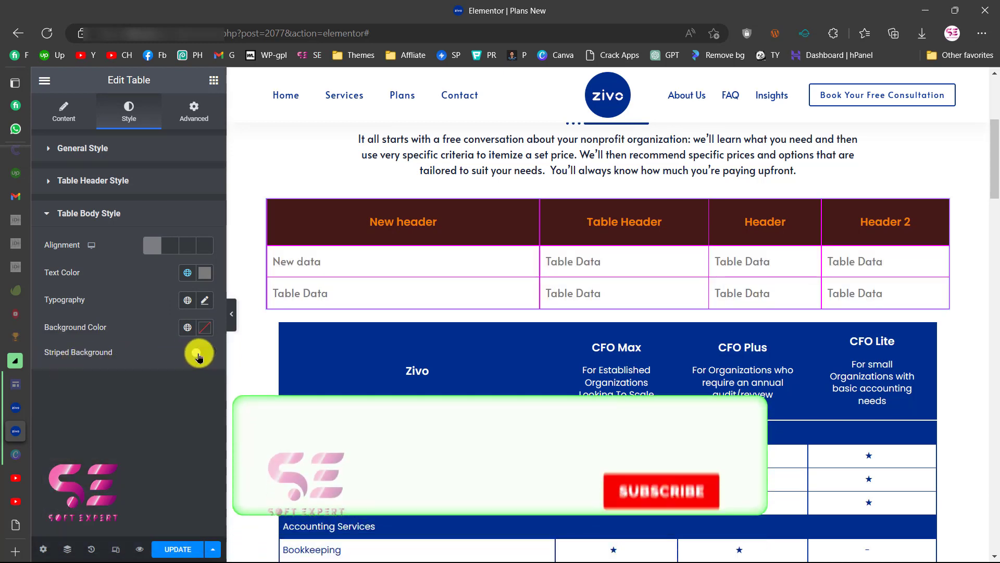
{"action": "left_click", "coordinate": [200, 352]}
{"action": "left_click", "coordinate": [189, 378]}
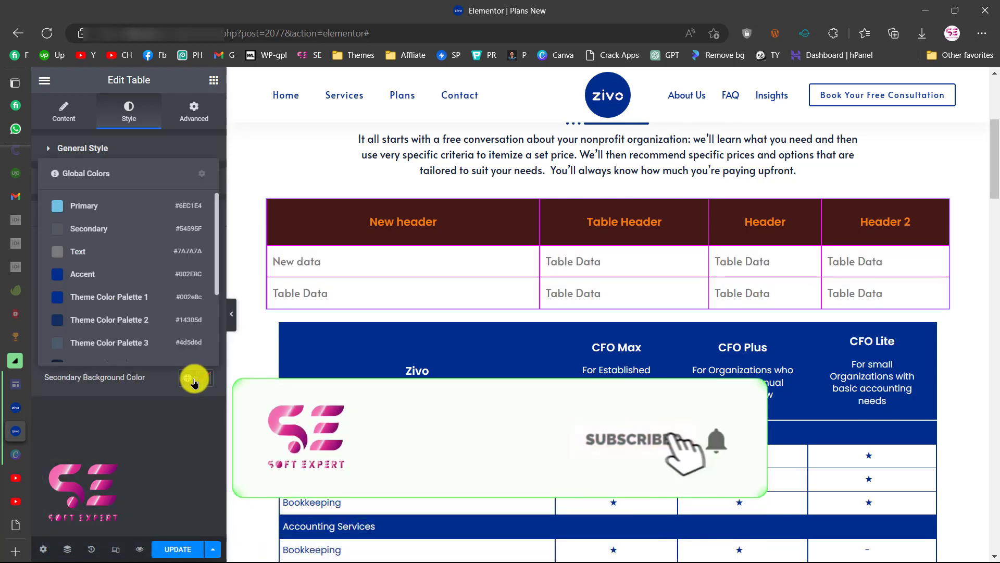
{"action": "left_click", "coordinate": [136, 352]}
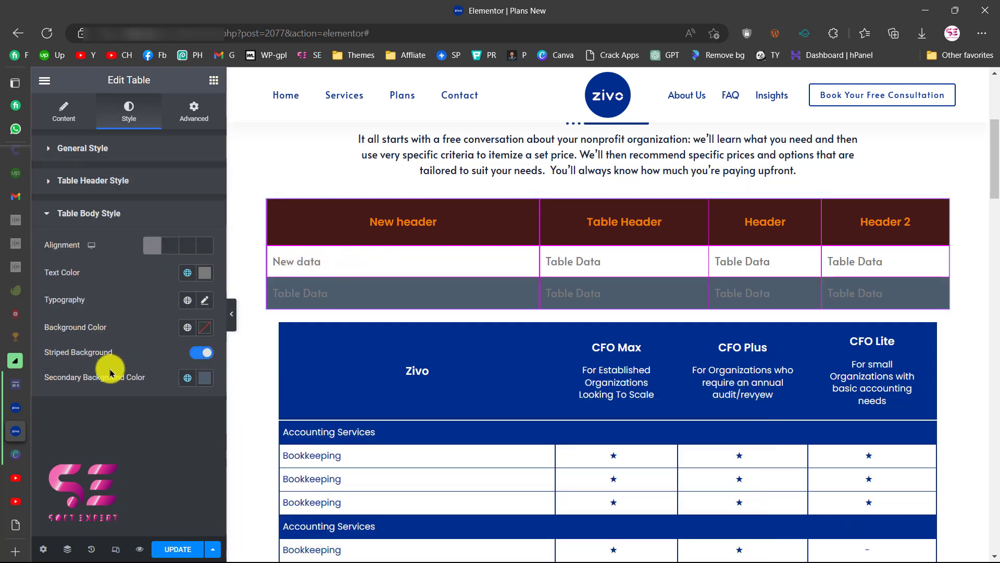
{"action": "left_click", "coordinate": [205, 377]}
{"action": "type", "text": "#C7CBCF"}
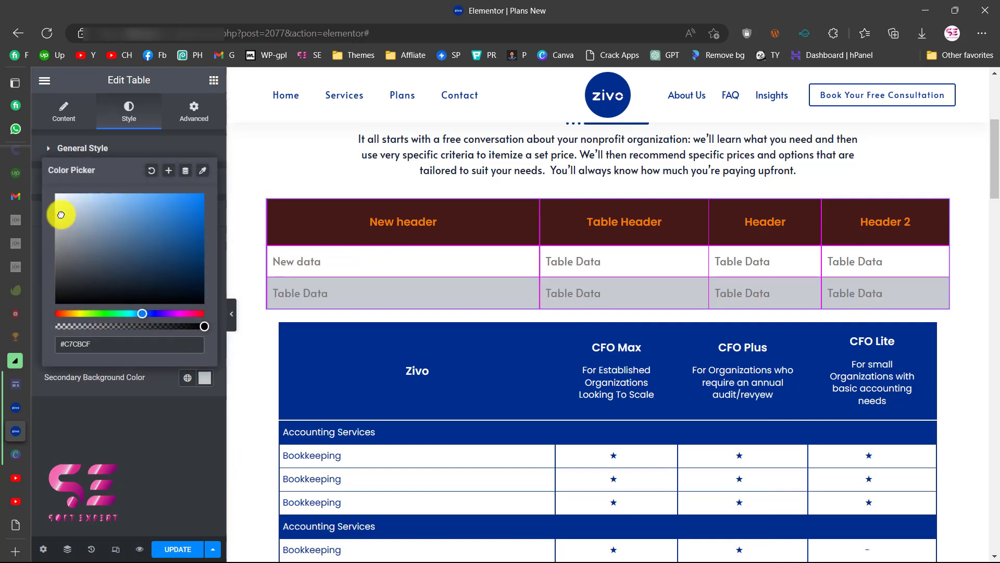
{"action": "left_click", "coordinate": [125, 387]}
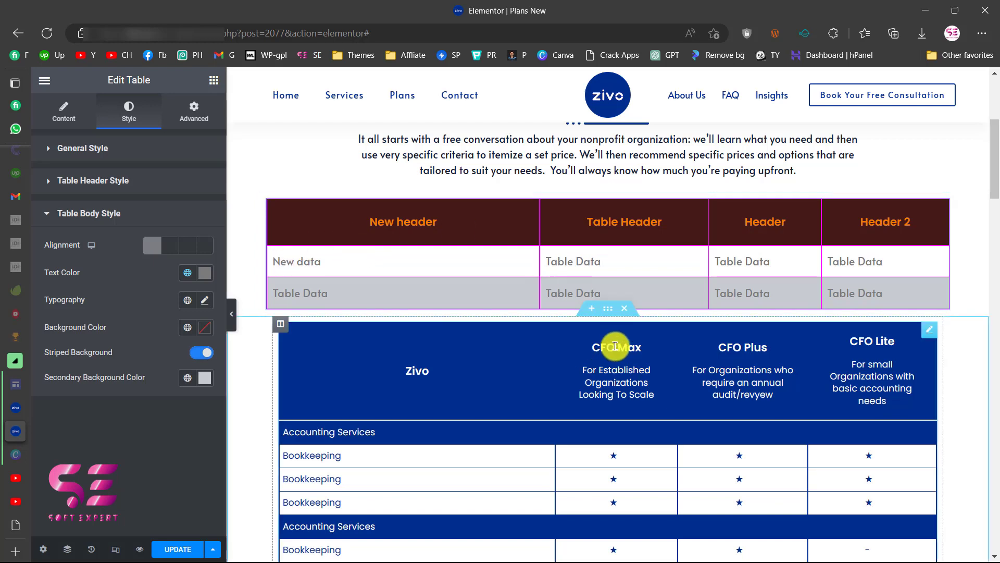
- Add '<br>New title' to the first header's text and wrap 'New title' in <span></span>
{"action": "left_click", "coordinate": [74, 117]}
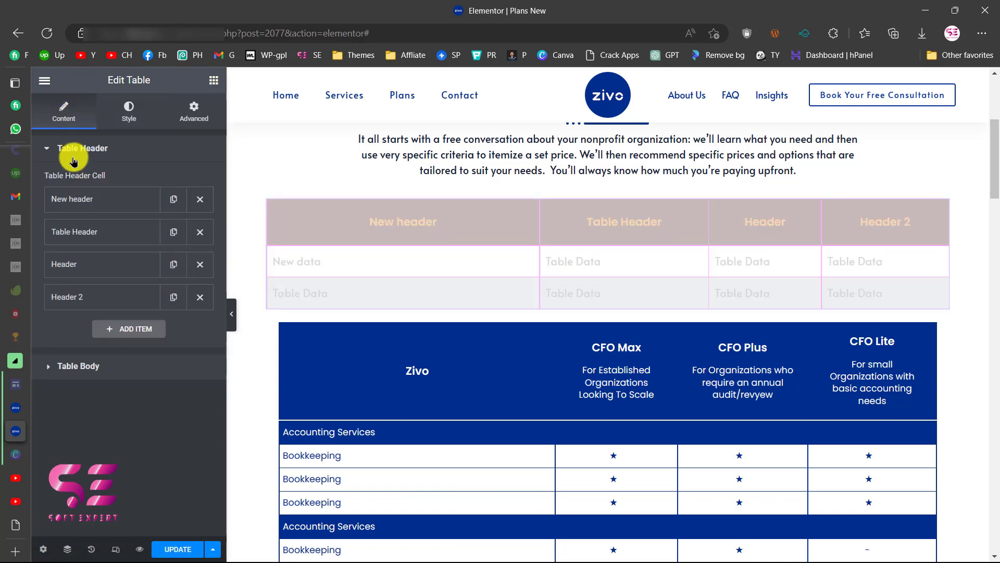
{"action": "left_click", "coordinate": [77, 204]}
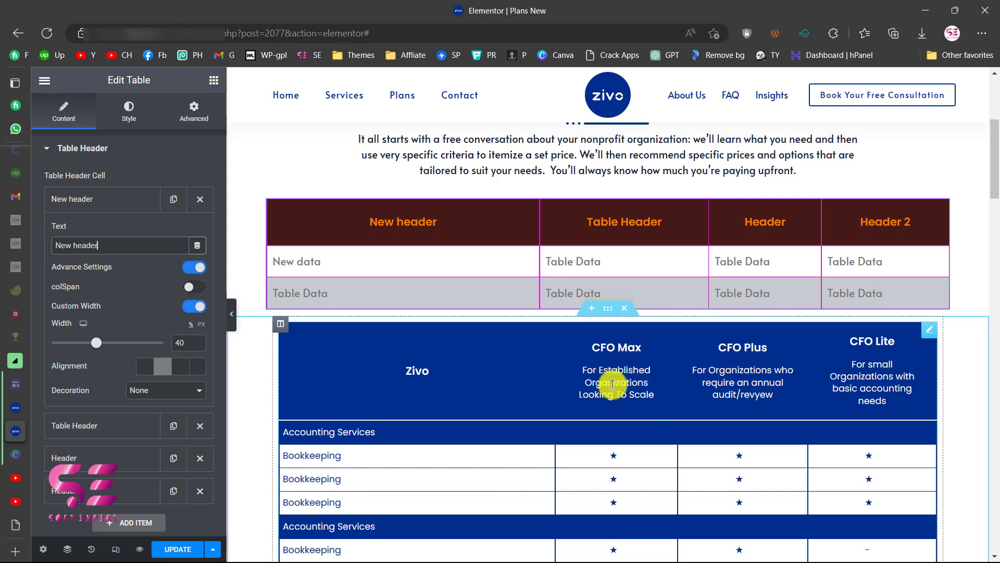
{"action": "type", "text": "<b"}
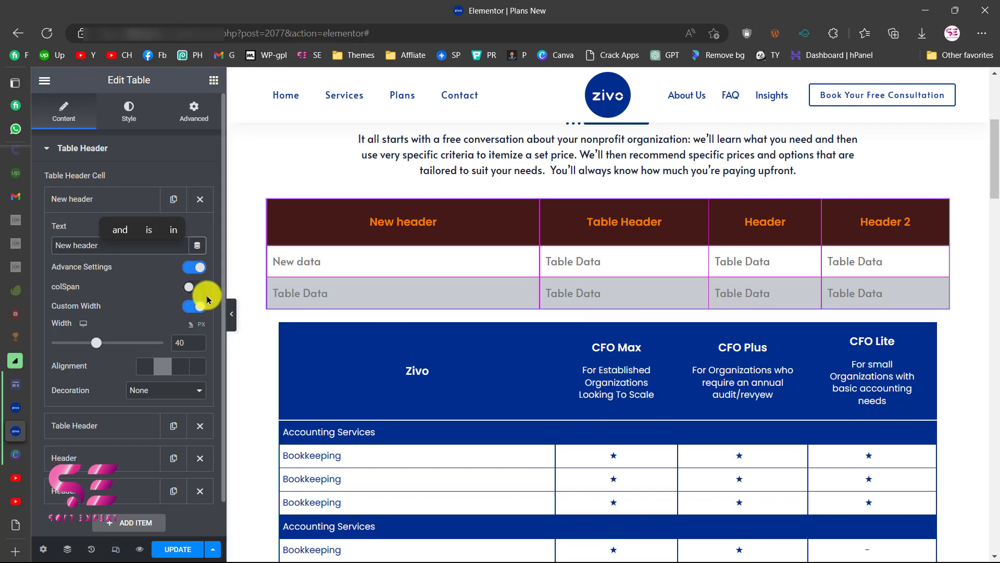
{"action": "type", "text": "r>"}
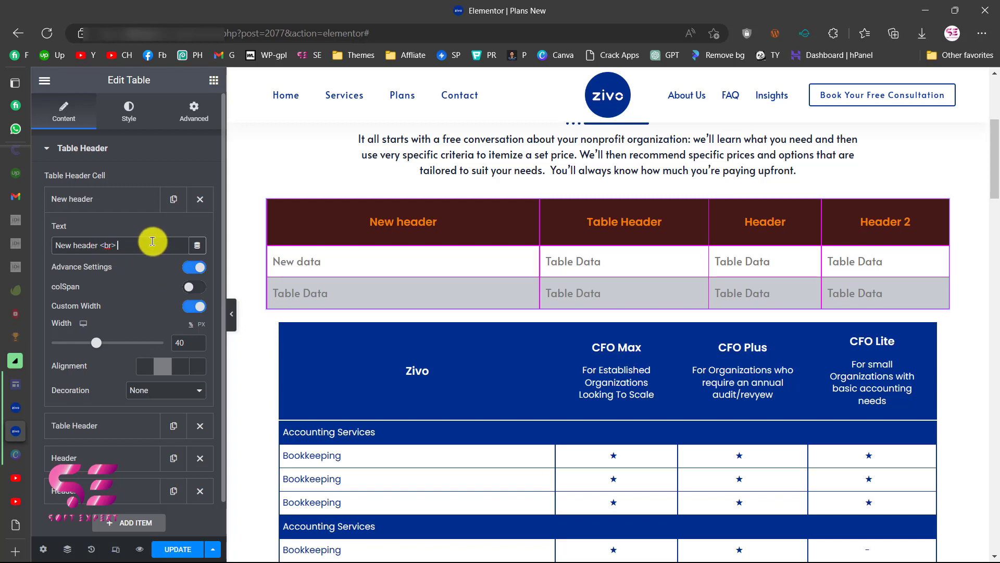
{"action": "type", "text": "New ti"}
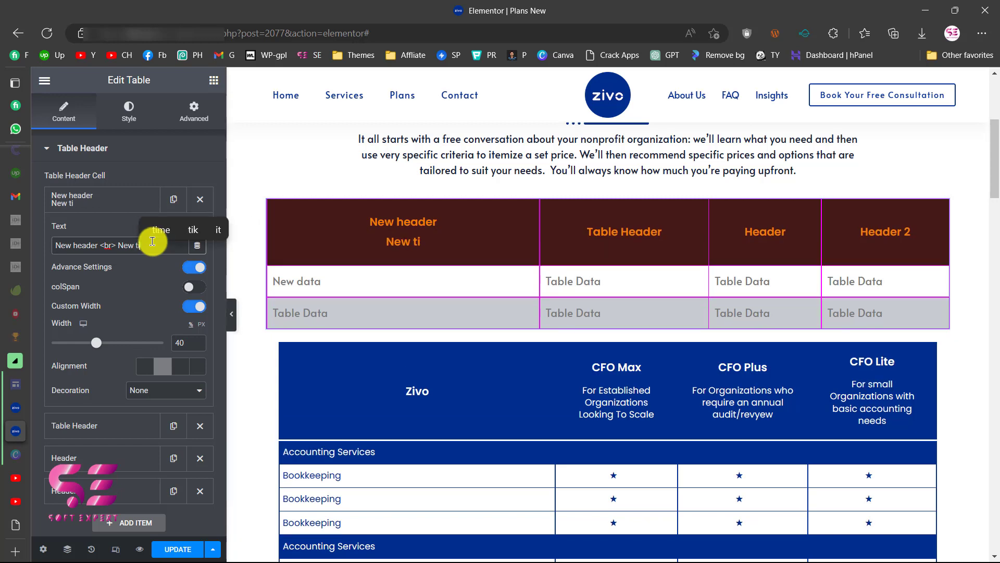
{"action": "type", "text": "tle"}
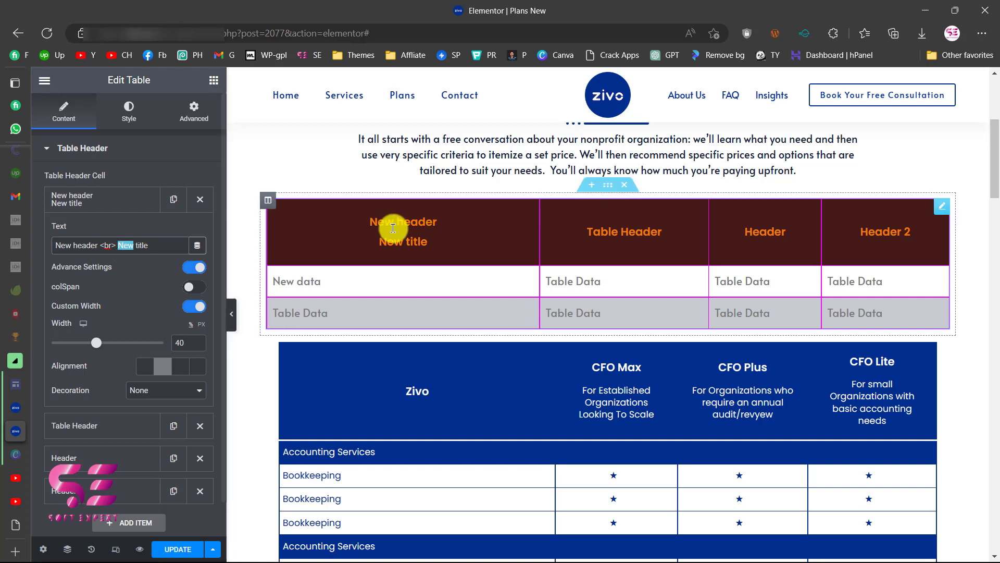
{"action": "left_click_drag", "start_coordinate": [163, 241], "coordinate": [122, 244]}
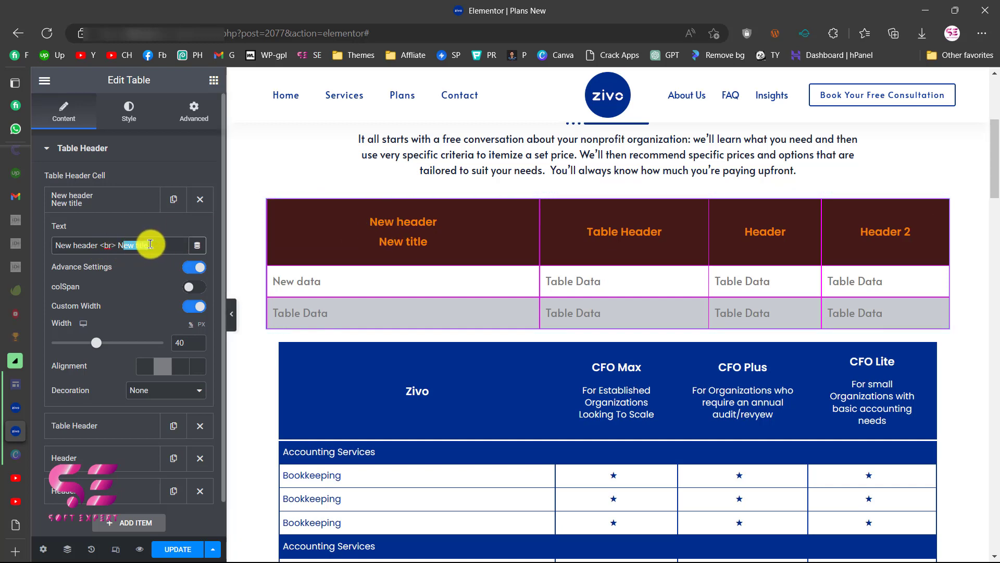
{"action": "type", "text": "span>"}
{"action": "left_click", "coordinate": [182, 245]}
{"action": "type", "text": "<"}
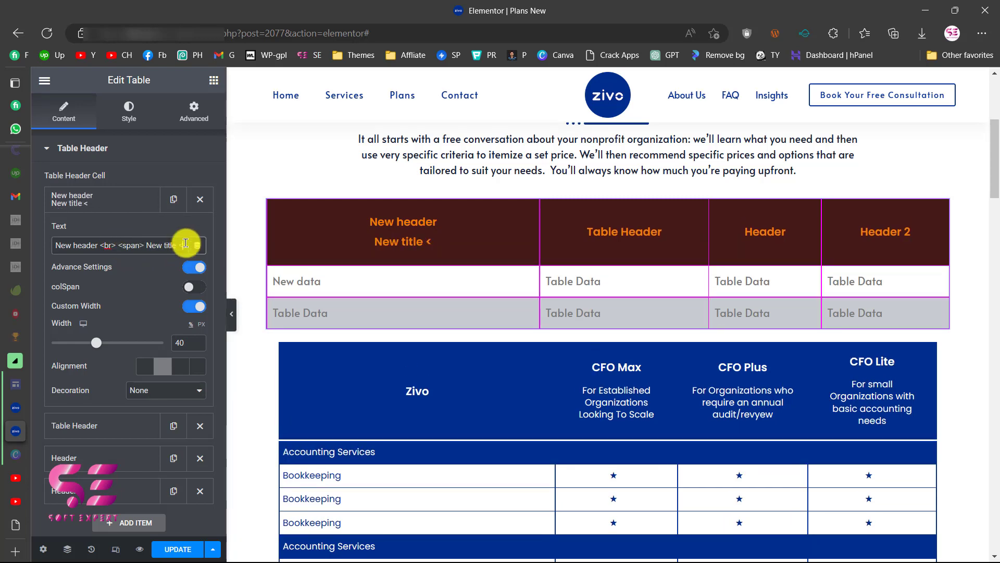
{"action": "type", "text": "/span>"}
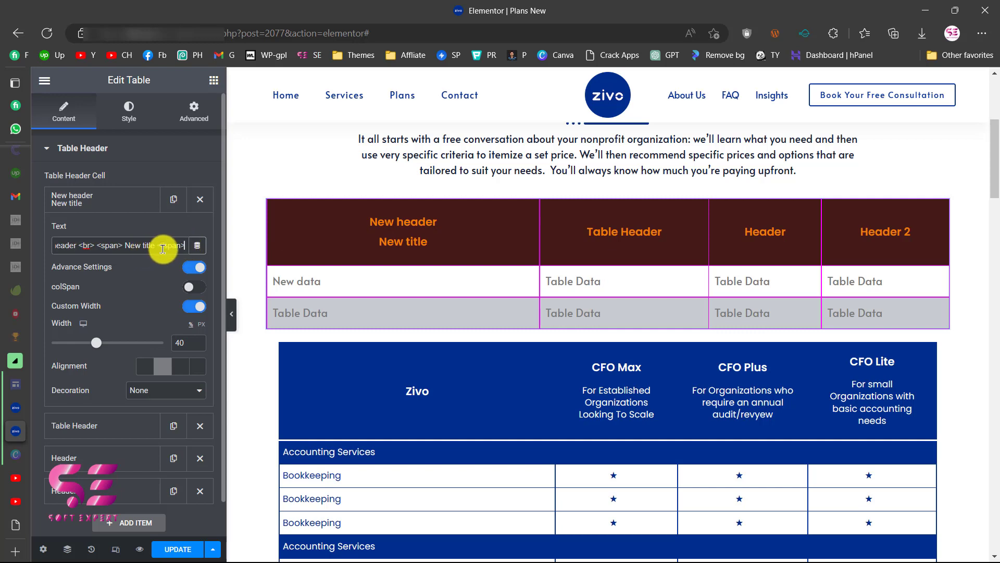
- Style the span white, 12px, weight 300, and change 'New title' to 'Sub title'
{"action": "left_click", "coordinate": [118, 245]}
{"action": "type", "text": "S"}
{"action": "key", "text": "BackSpace"}
{"action": "type", "text": "style="}
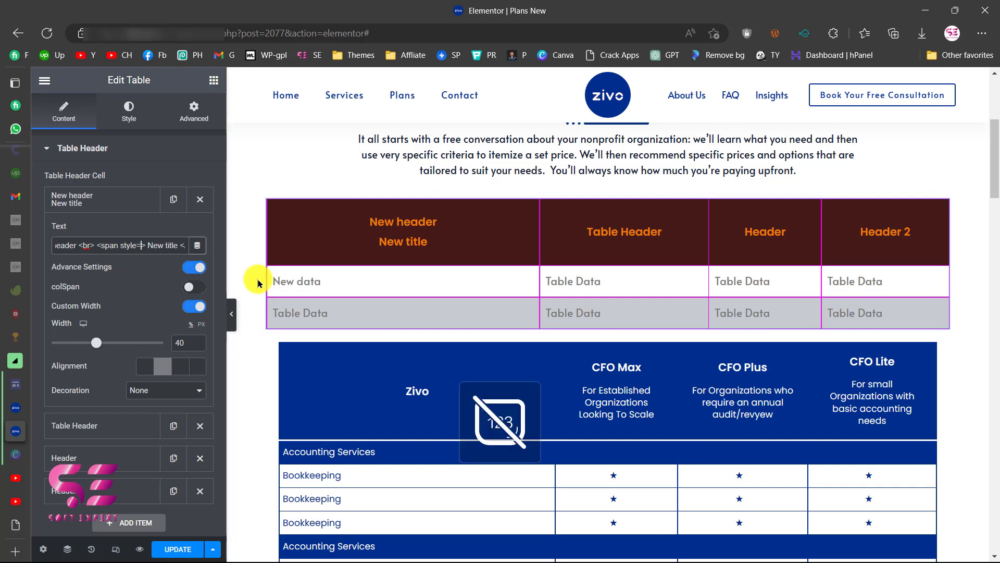
{"action": "type", "text": "\"\""}
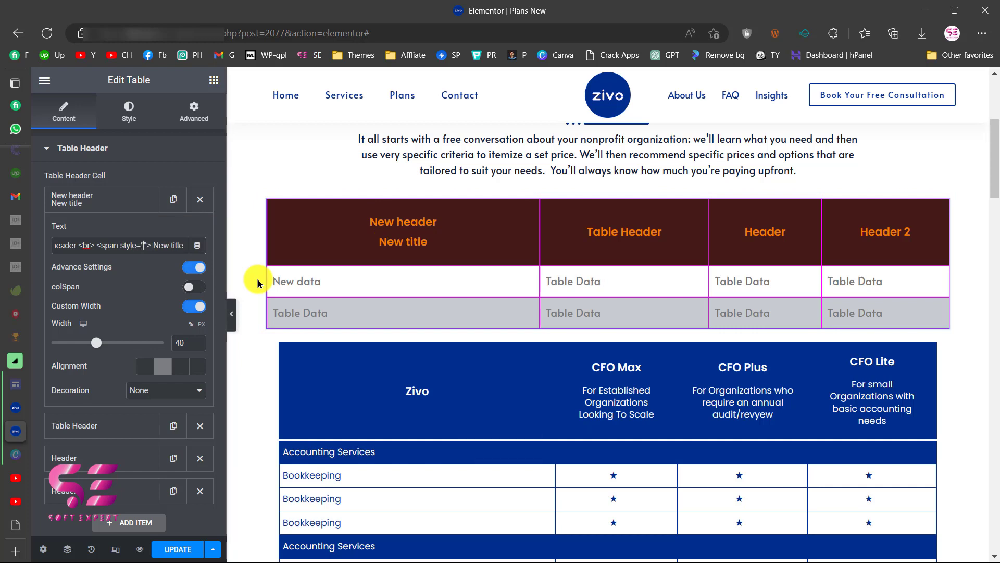
{"action": "type", "text": "color"}
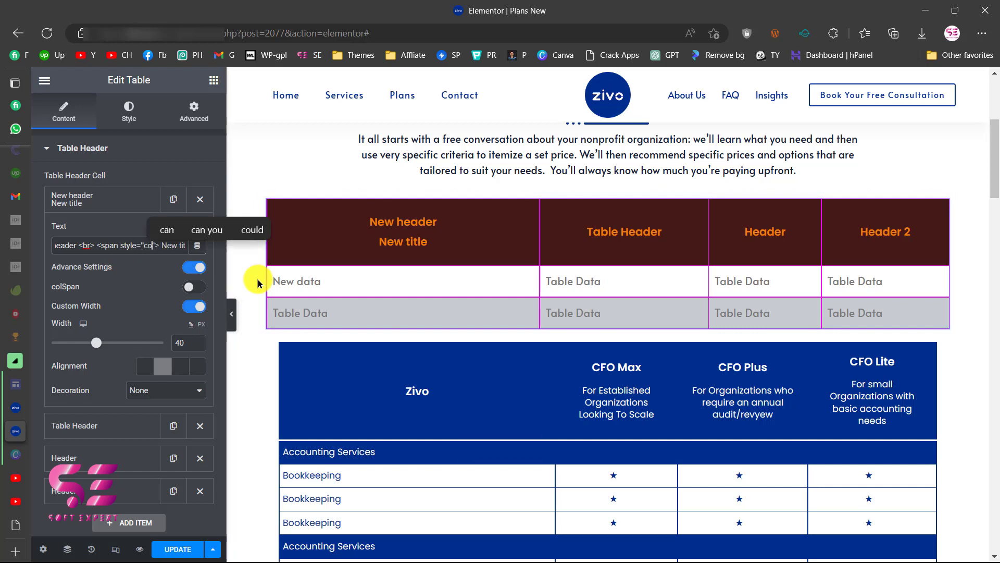
{"action": "type", "text": ": white"}
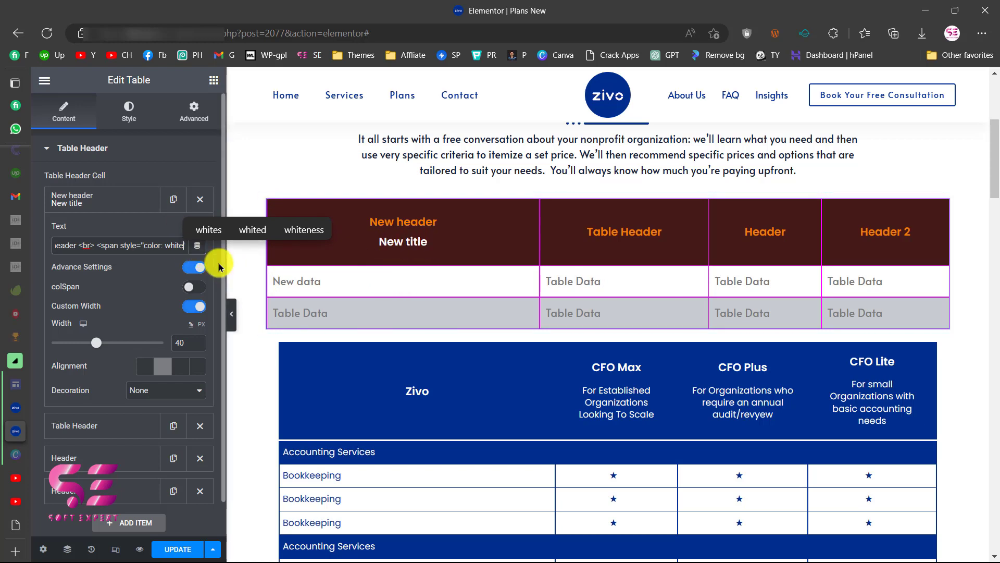
{"action": "type", "text": "; "}
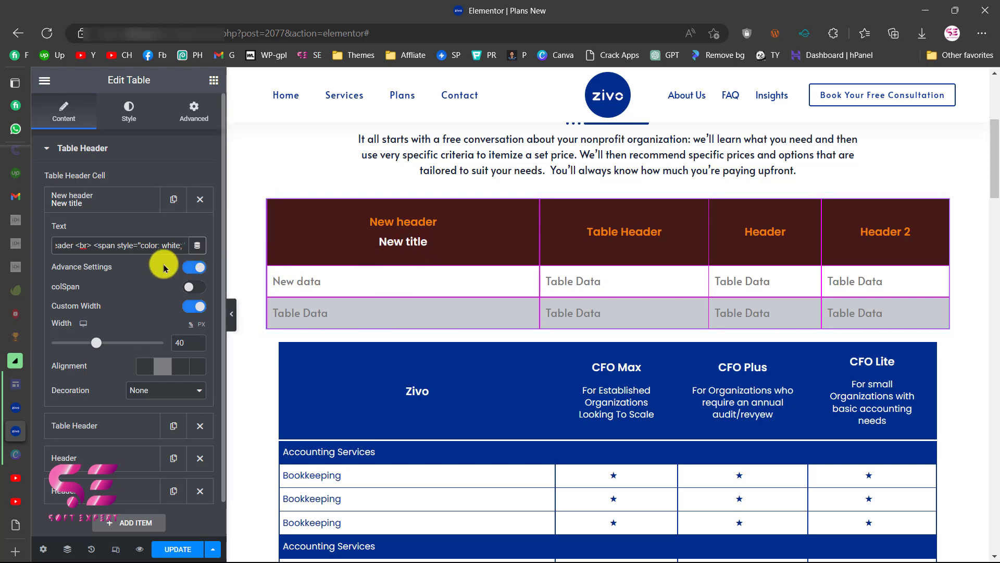
{"action": "type", "text": "font-"}
{"action": "type", "text": "size: 12px"}
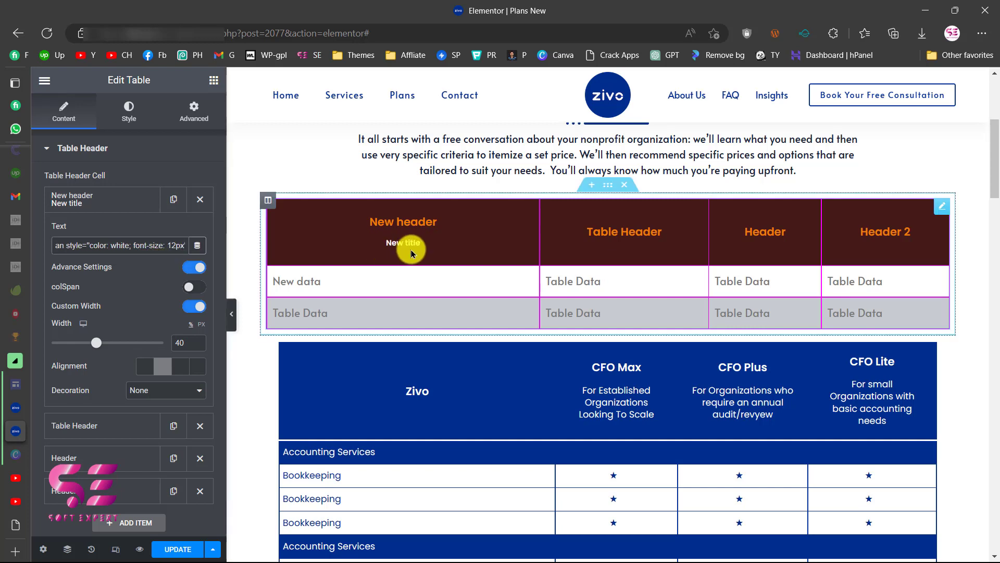
{"action": "type", "text": "; font-weight: "}
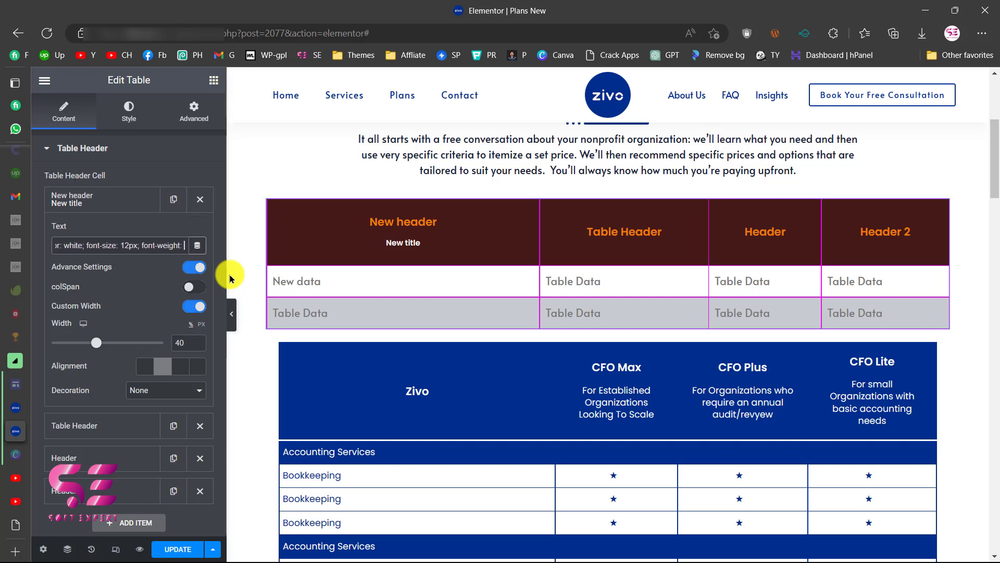
{"action": "type", "text": "300\">New title"}
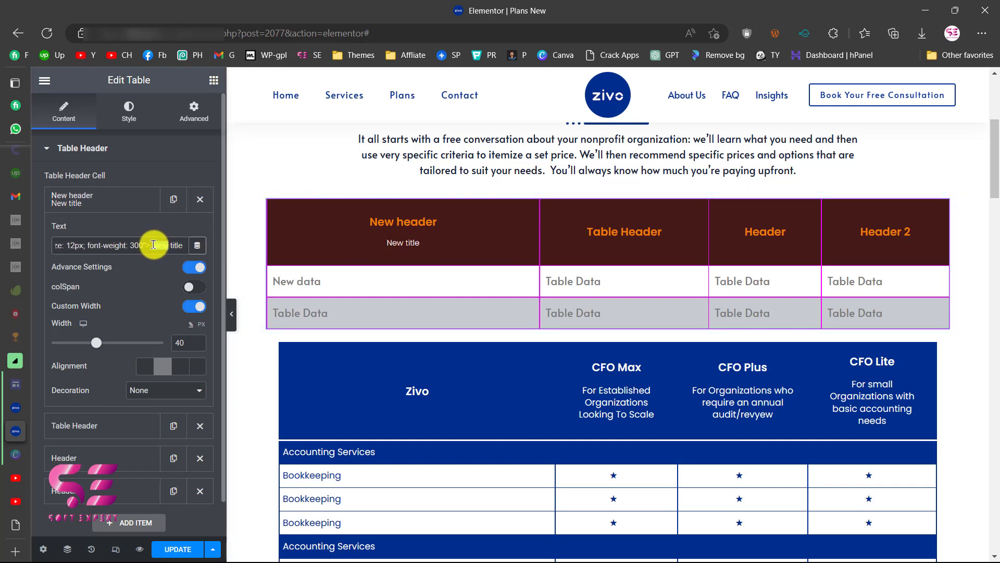
{"action": "type", "text": "Sub"}
{"action": "left_click", "coordinate": [375, 246]}
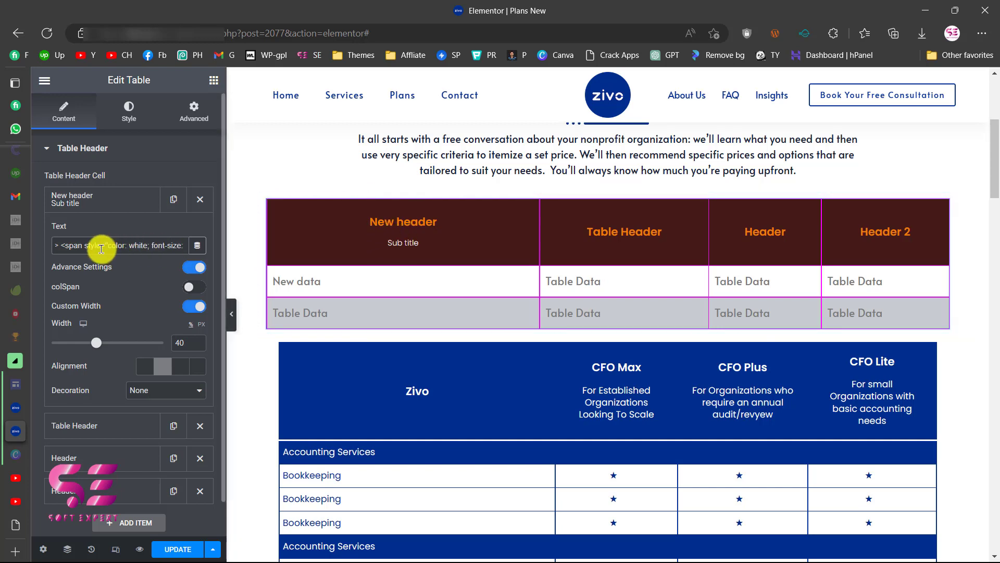
{"action": "left_click_drag", "start_coordinate": [60, 244], "coordinate": [196, 252]}
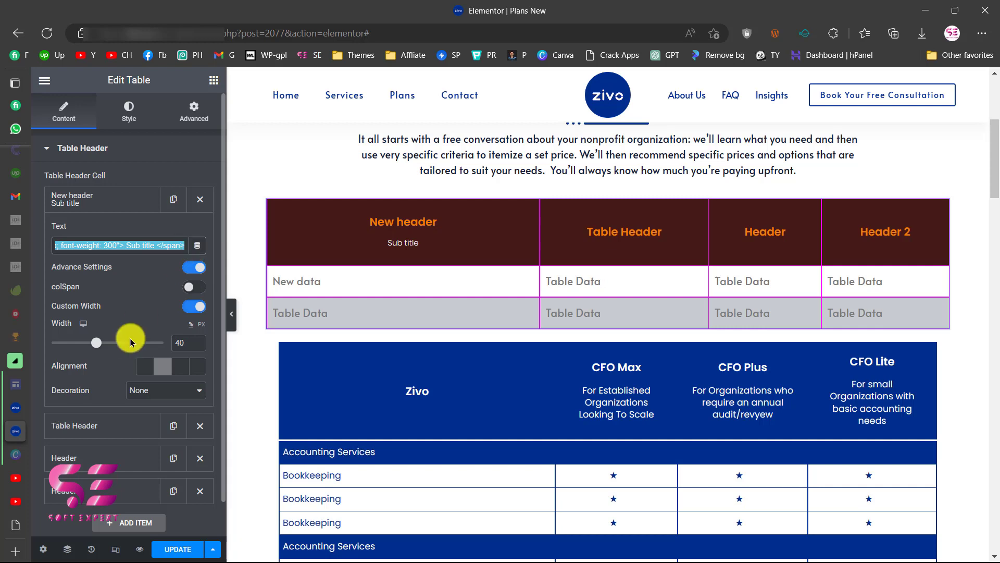
- Paste the subtitle markup into the second and third headers, adding <br> after 'Table Header'
{"action": "left_click", "coordinate": [92, 424]}
{"action": "left_click", "coordinate": [117, 279]}
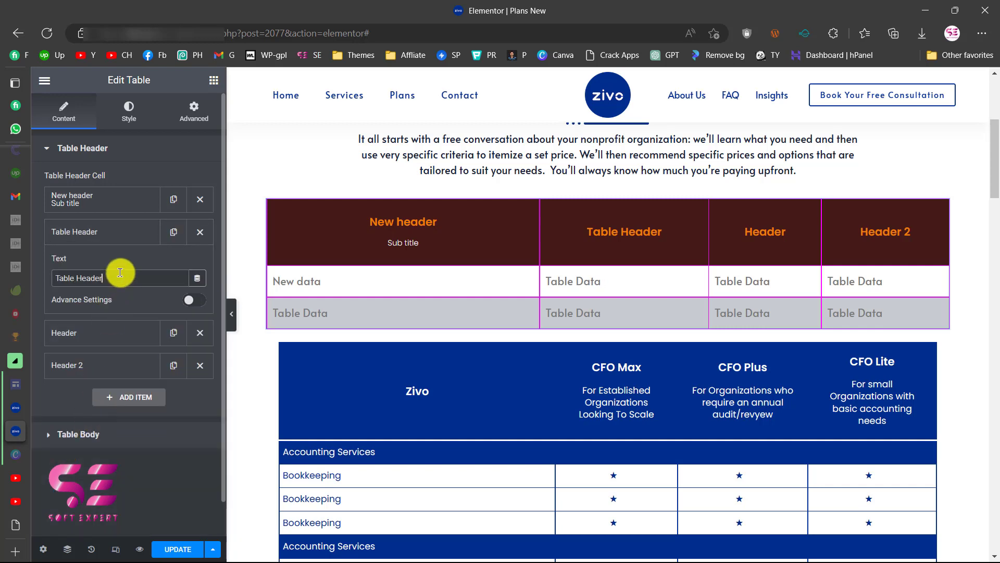
{"action": "key", "text": "ctrl+v"}
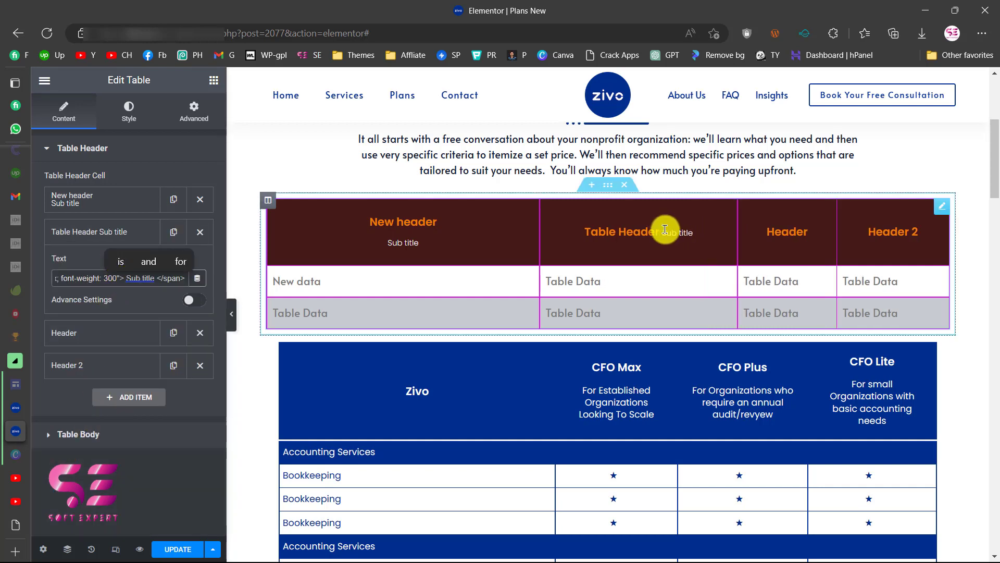
{"action": "left_click", "coordinate": [71, 276]}
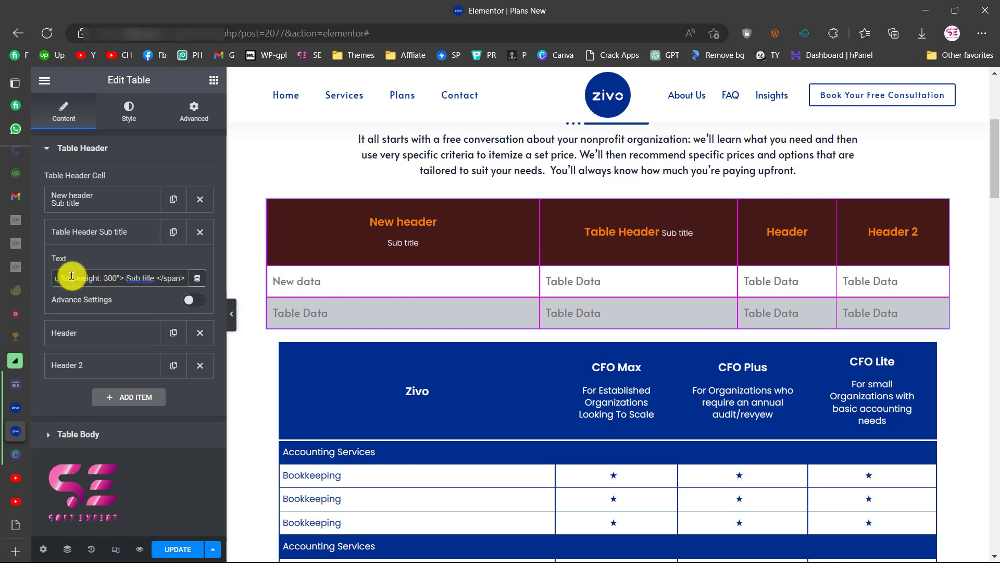
{"action": "left_click", "coordinate": [103, 278]}
{"action": "type", "text": "<br>"}
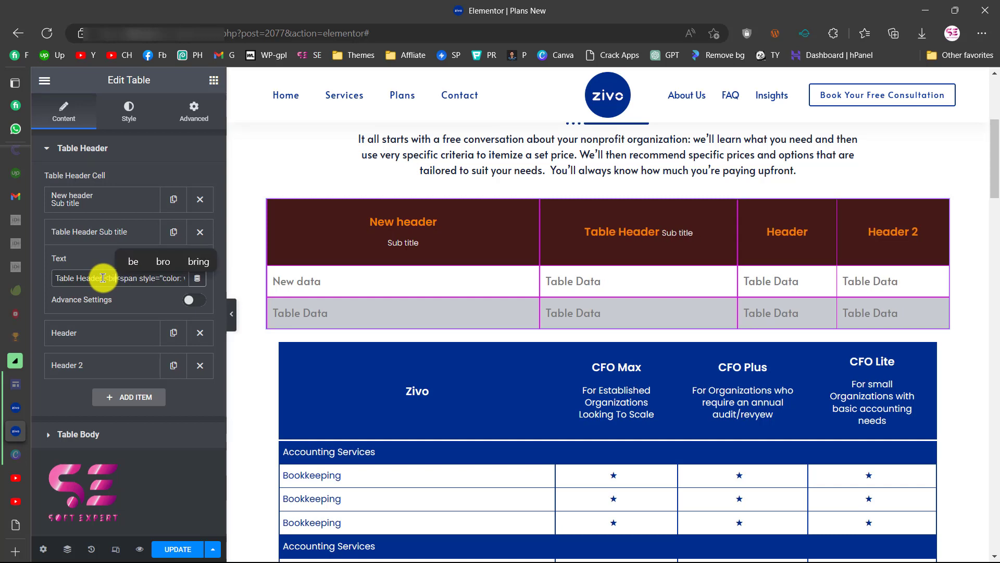
{"action": "left_click_drag", "start_coordinate": [104, 278], "coordinate": [200, 295]}
{"action": "left_click", "coordinate": [71, 334]}
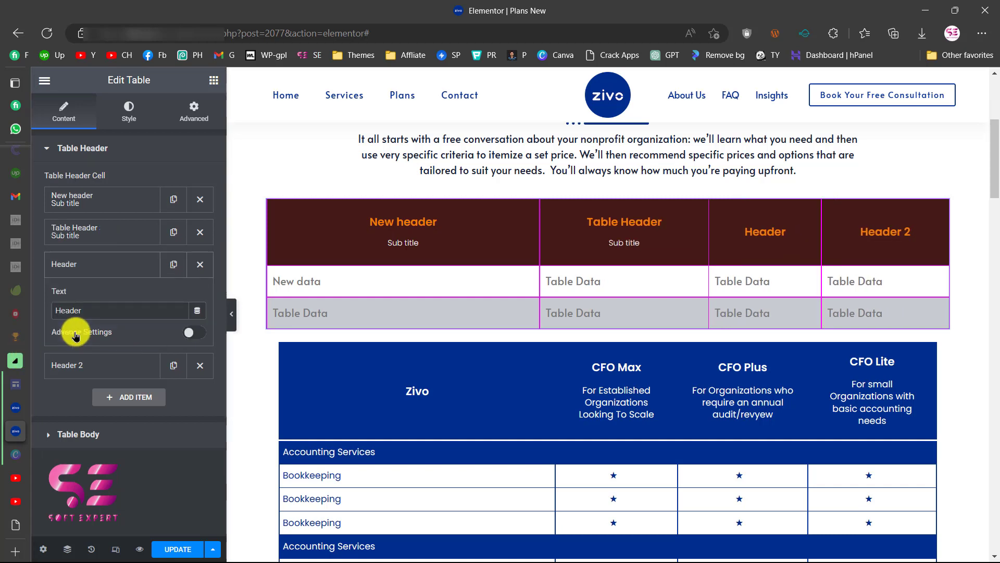
{"action": "type", "text": "<br>Sub title"}
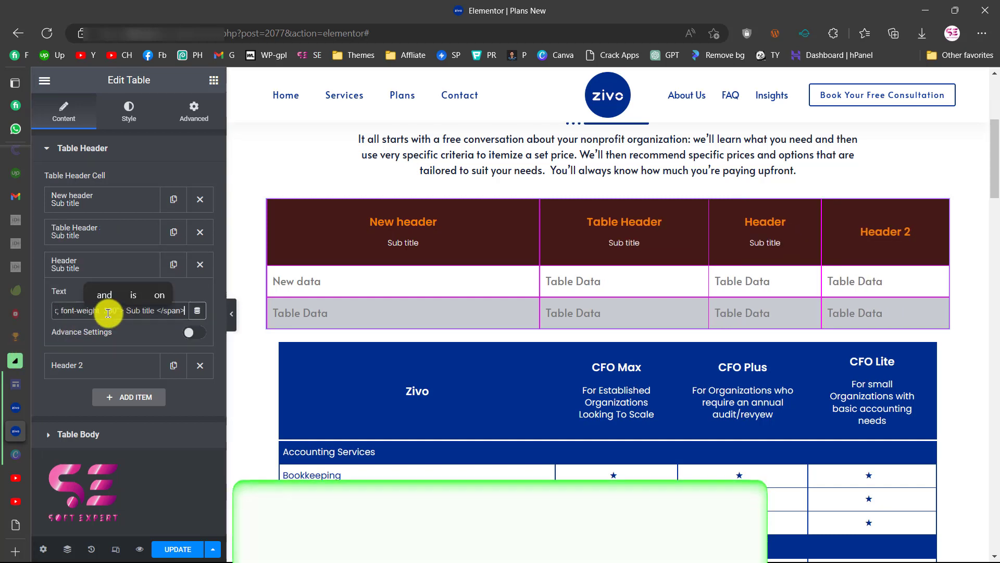
- Replace the fourth header's text with the markup, reading 'Header 4' over 'text here'
{"action": "left_click", "coordinate": [156, 364]}
{"action": "left_click", "coordinate": [111, 343]}
{"action": "key", "text": "ctrl+a"}
{"action": "key", "text": "ctrl+v"}
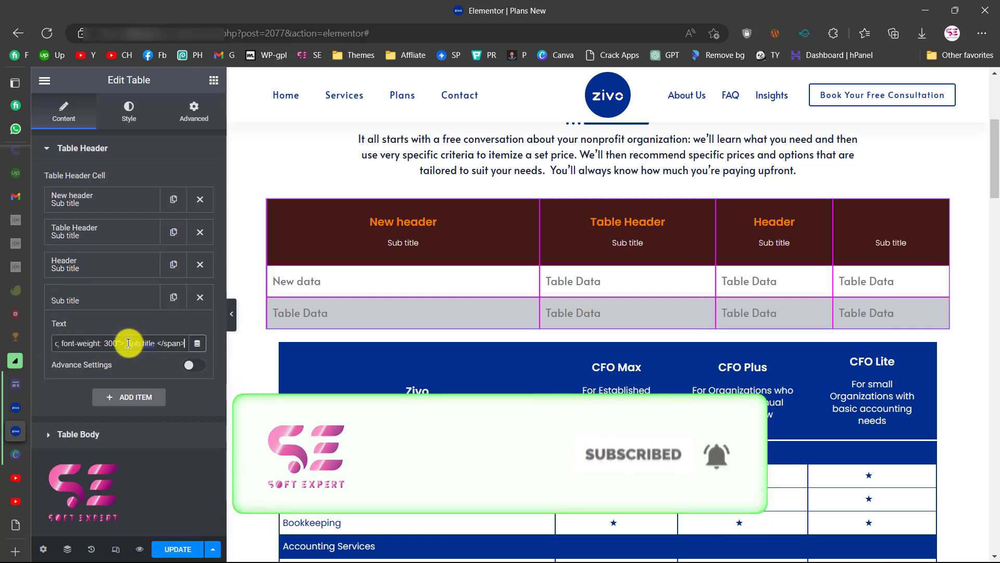
{"action": "left_click_drag", "start_coordinate": [127, 343], "coordinate": [148, 342]}
{"action": "type", "text": "text here"}
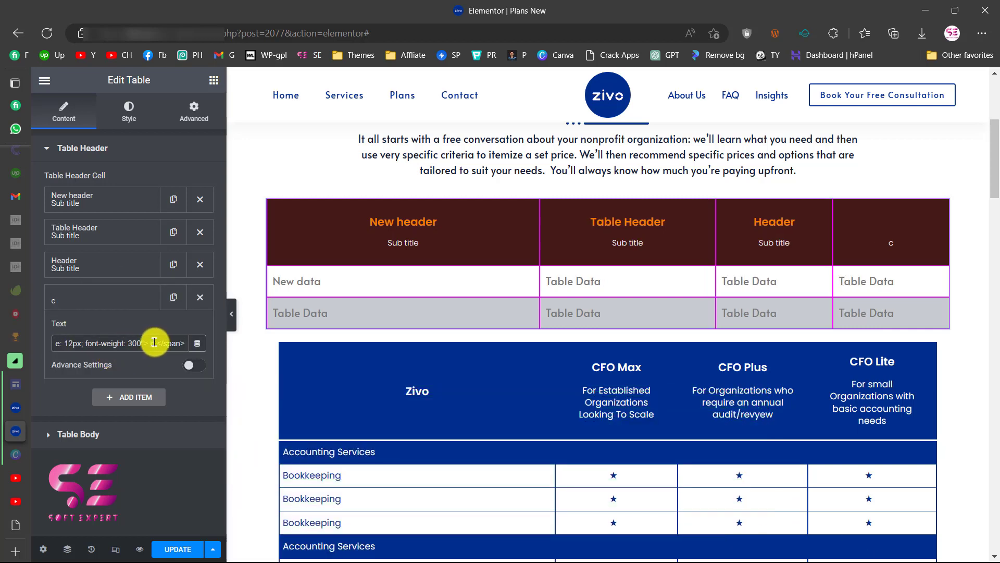
{"action": "key", "text": "Home"}
{"action": "type", "text": "Header 4"}
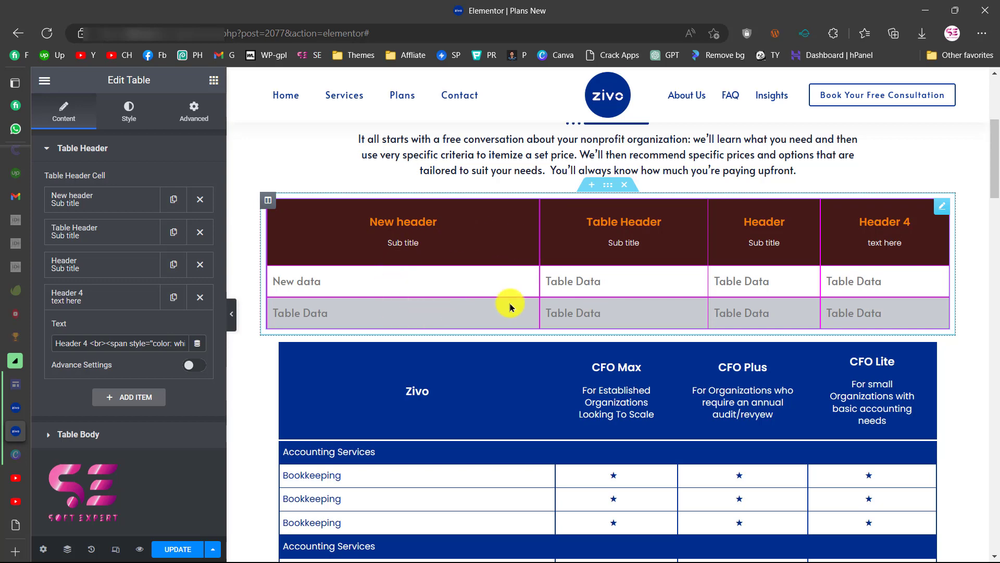
{"action": "scroll", "coordinate": [561, 243], "scroll_direction": "down", "scroll_amount": 3}
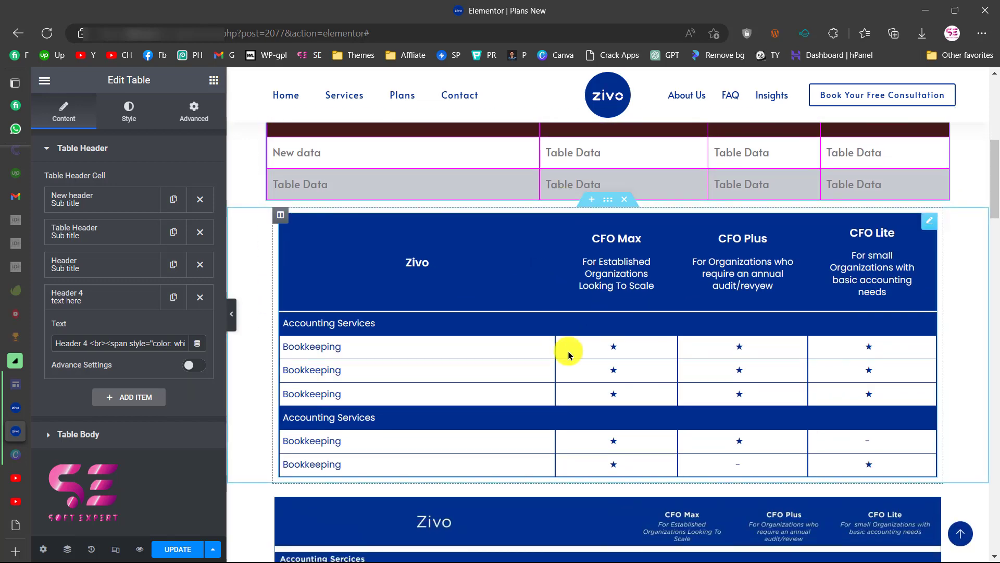
{"action": "scroll", "coordinate": [570, 350], "scroll_direction": "up", "scroll_amount": 2}
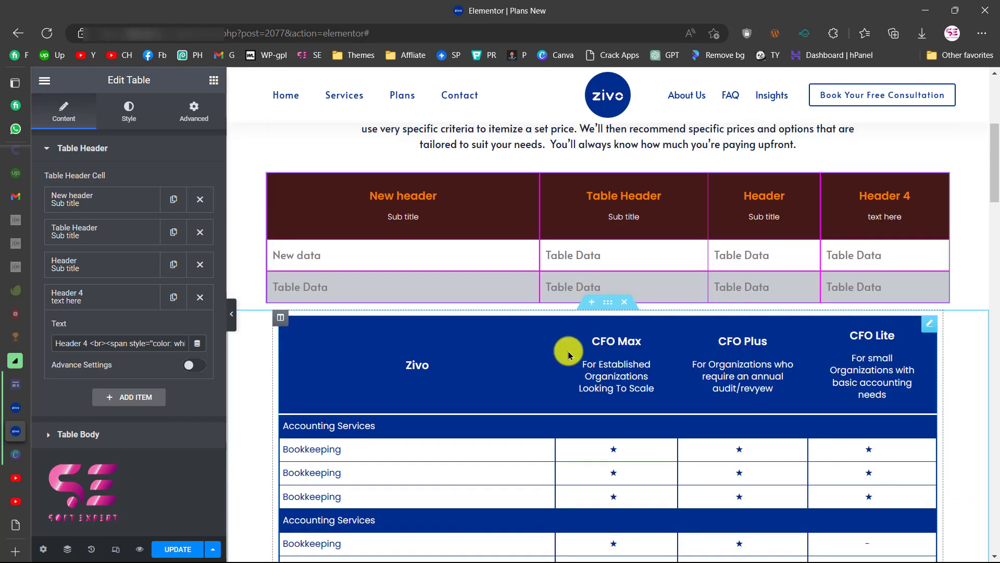
{"action": "scroll", "coordinate": [429, 262], "scroll_direction": "up", "scroll_amount": 1}
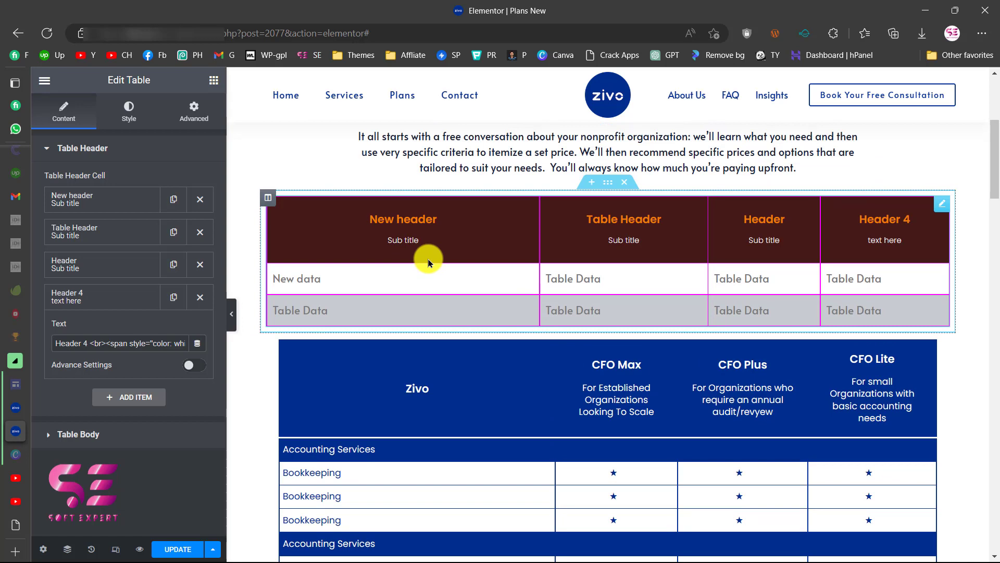
{"action": "left_click", "coordinate": [16, 501]}
- Scroll through the YouTube channel's Videos grid of Elementor tutorials
{"action": "scroll", "coordinate": [296, 384], "scroll_direction": "down", "scroll_amount": 3}
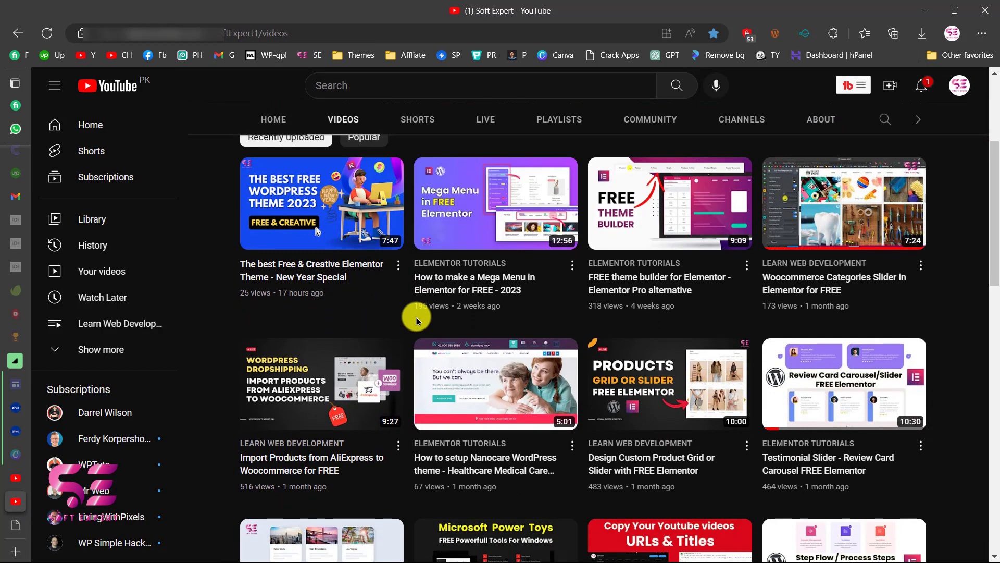
{"action": "scroll", "coordinate": [417, 320], "scroll_direction": "down", "scroll_amount": 3}
{"action": "scroll", "coordinate": [417, 320], "scroll_direction": "down", "scroll_amount": 2}
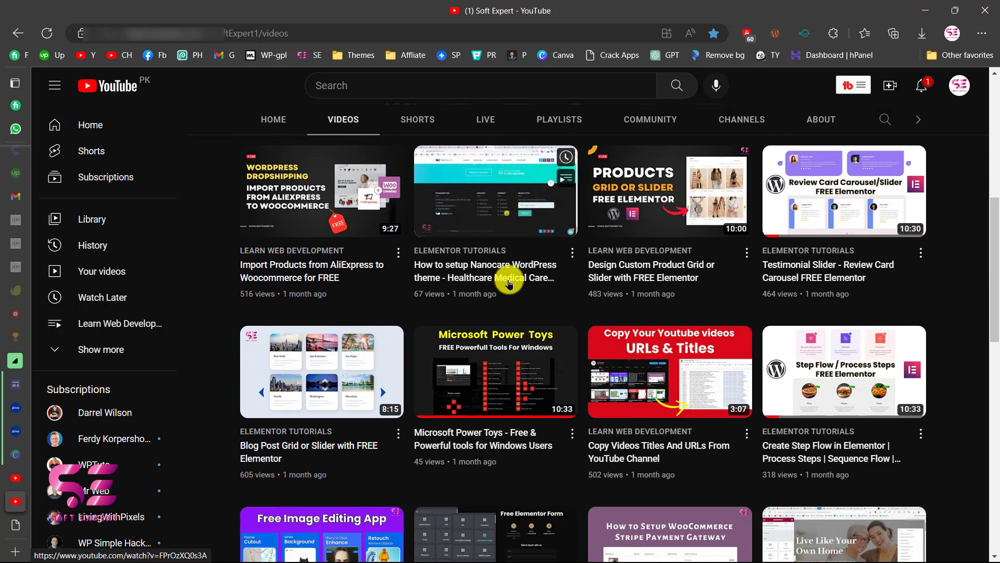
{"action": "scroll", "coordinate": [554, 307], "scroll_direction": "down", "scroll_amount": 1}
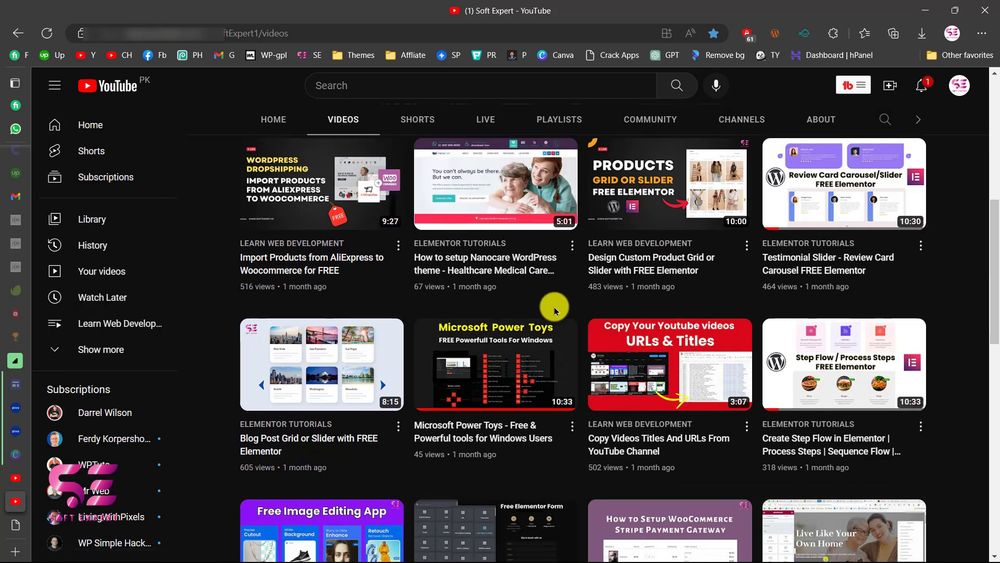